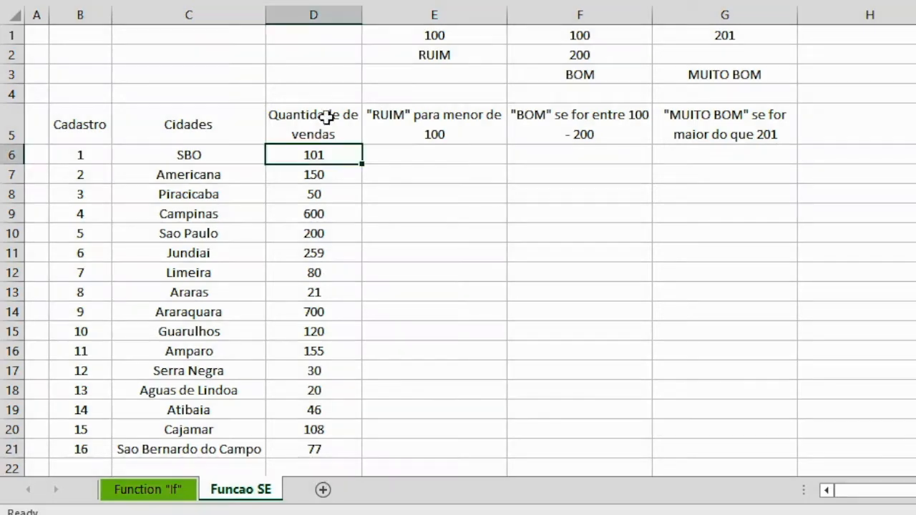
Highlight the criteria range E1:G3 above the sales table.
click(393, 35)
key(shift+Right)
key(shift+Right)
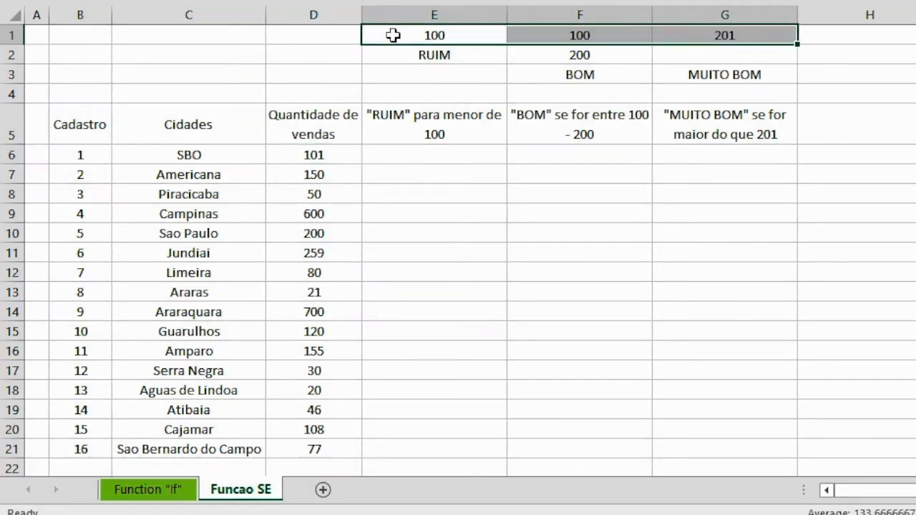
key(shift+Down)
key(shift+Down)
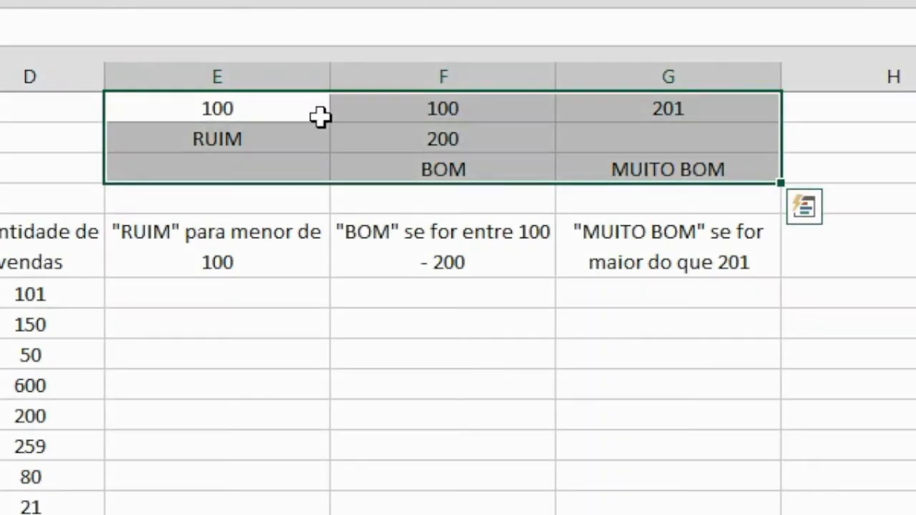
Begin an IF formula in E6 with the logical test D6<E1.
click(215, 294)
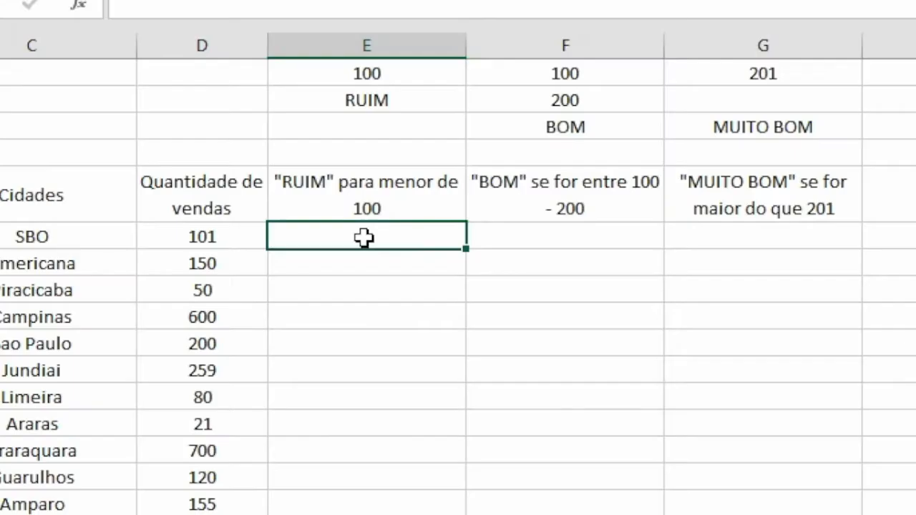
text(=se)
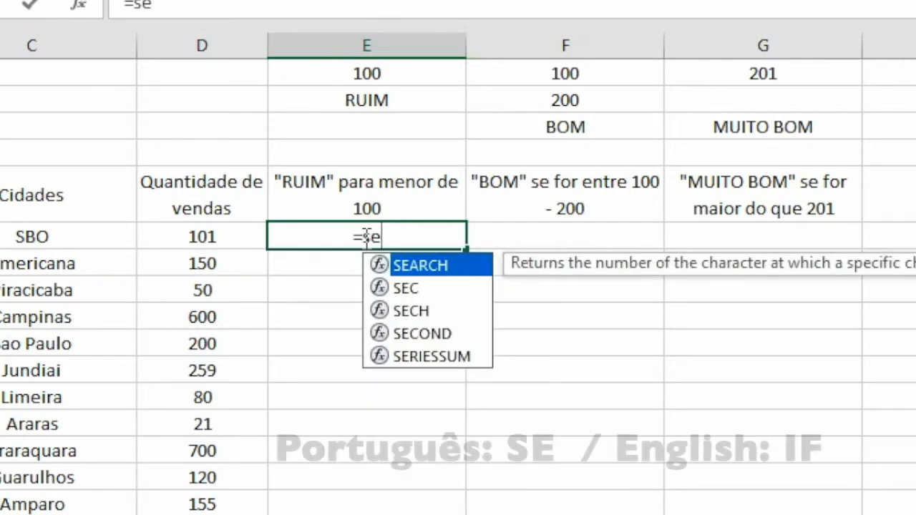
key(BackSpace)
key(BackSpace)
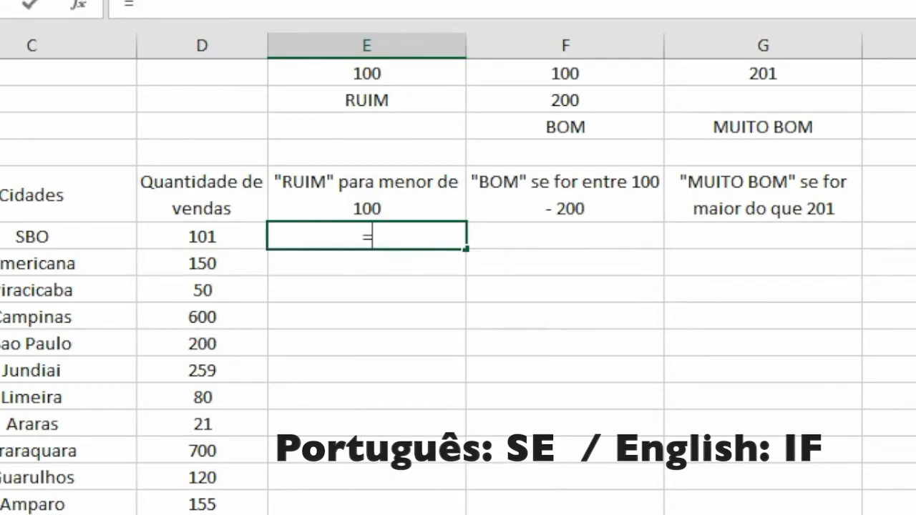
text(if)
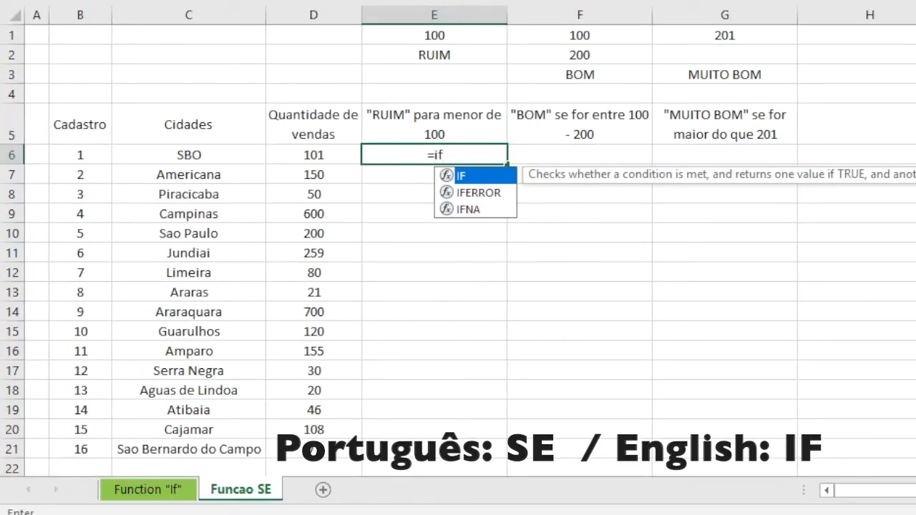
text(()
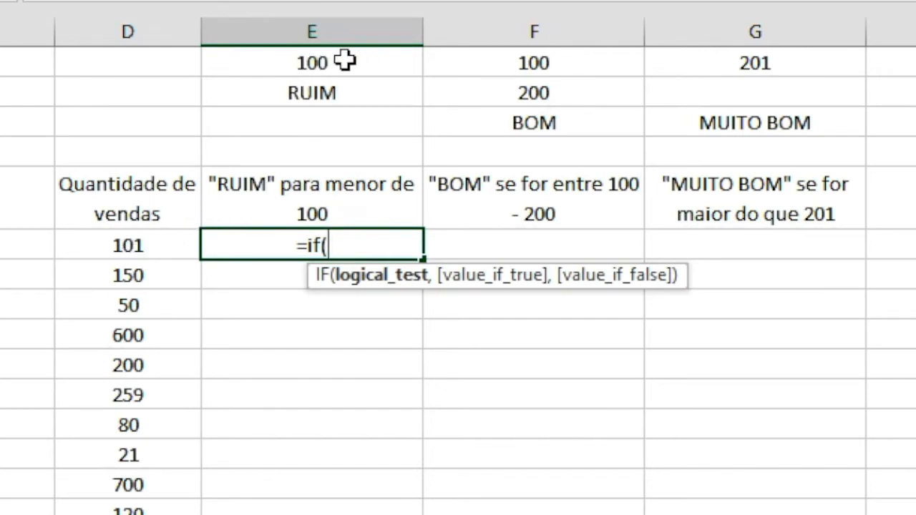
click(136, 248)
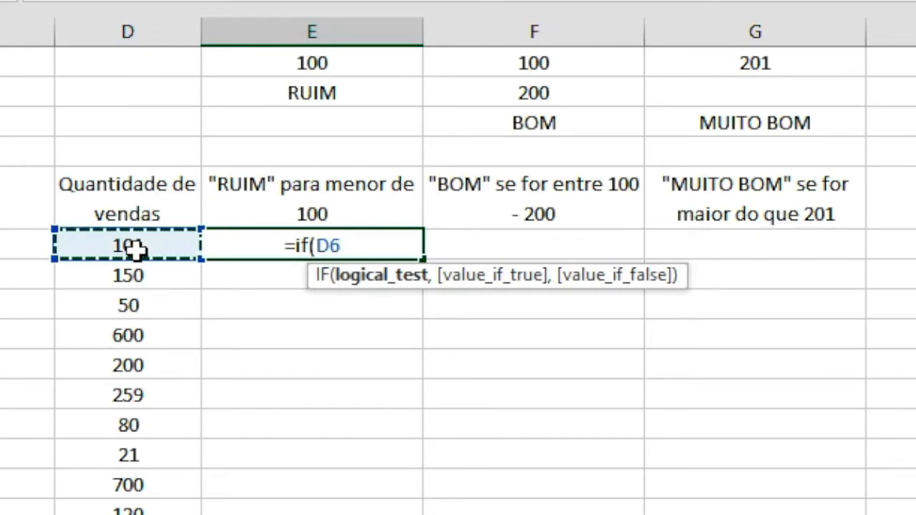
text(<)
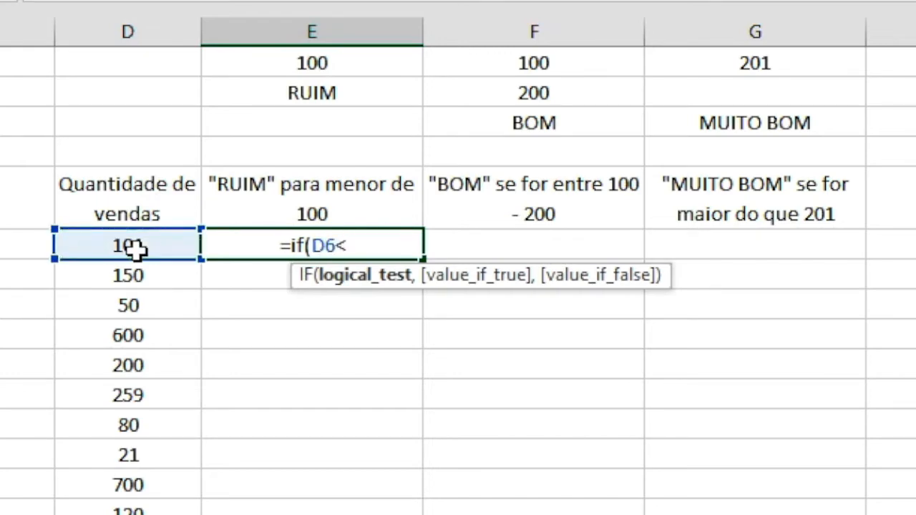
click(335, 62)
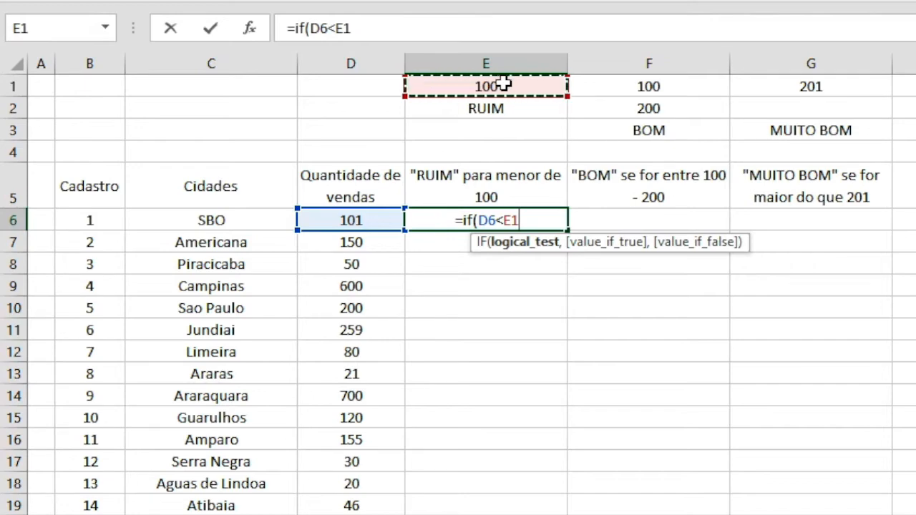
Complete the E6 formula with E2 as the true value and an empty string "" as the false value.
text(,)
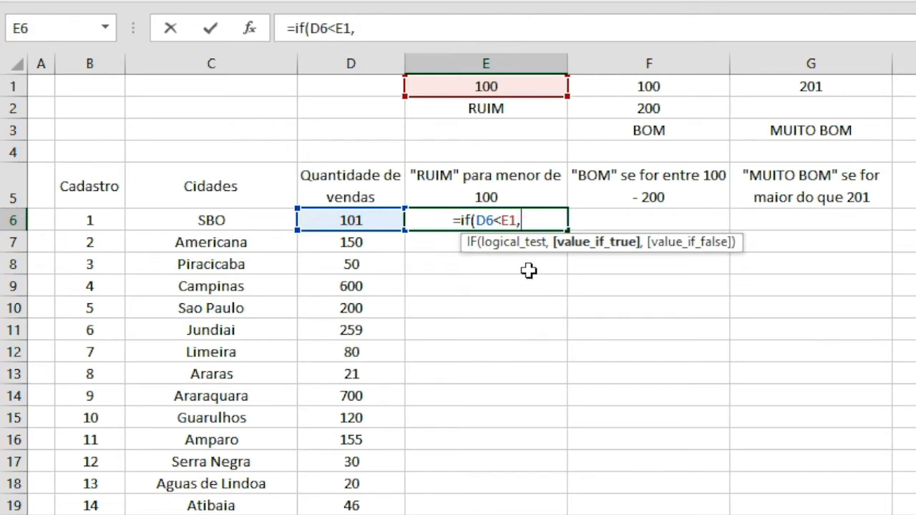
click(496, 108)
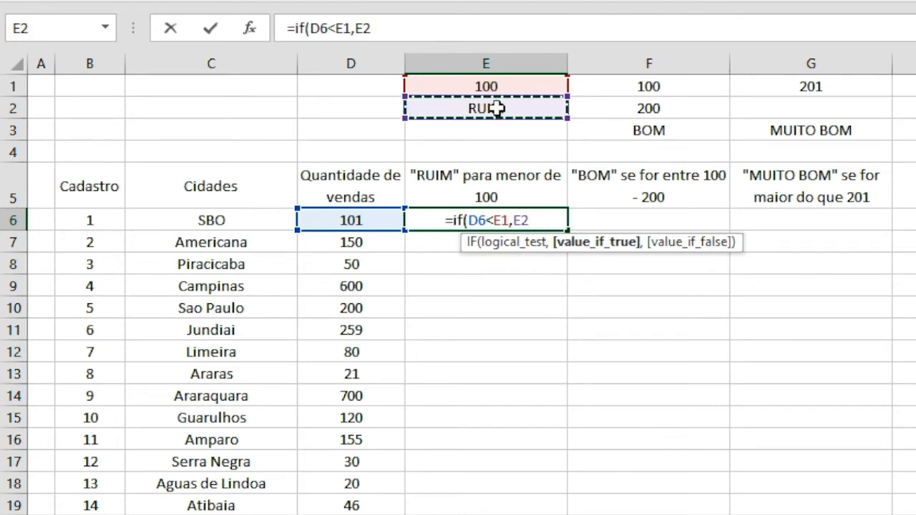
text(,)
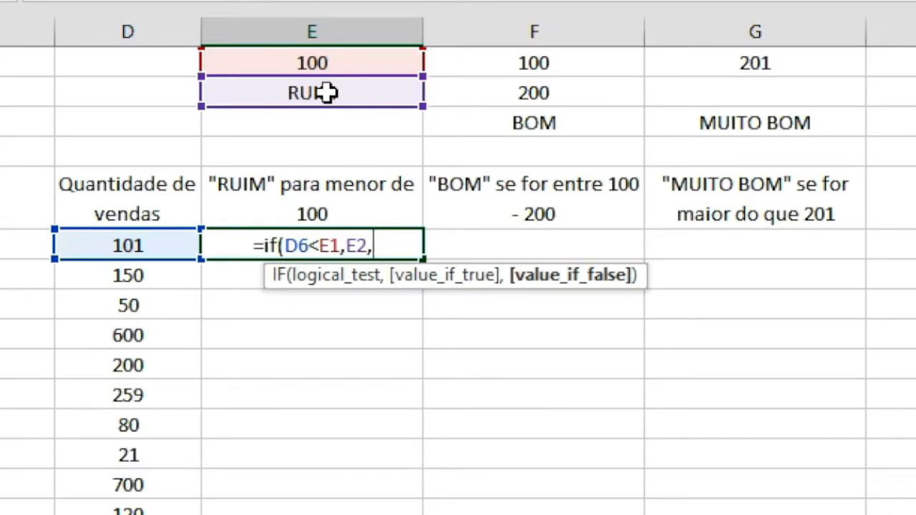
text(")
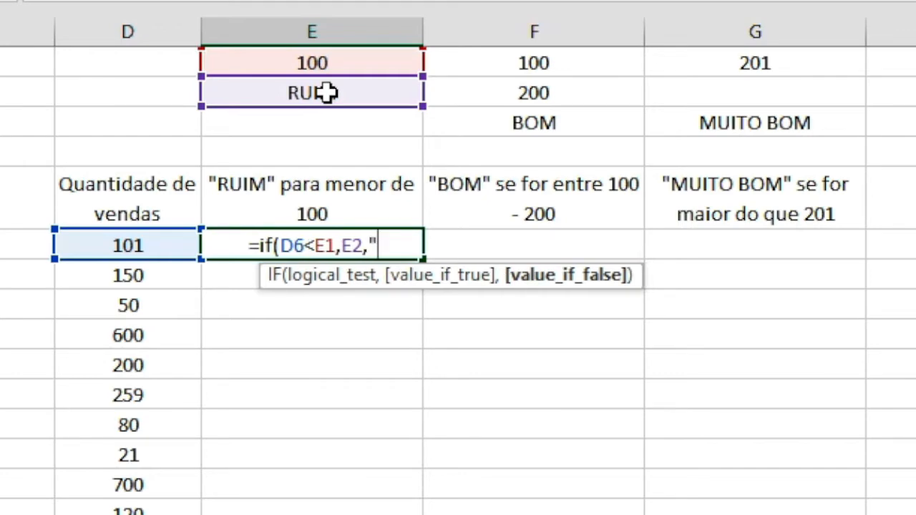
text(")
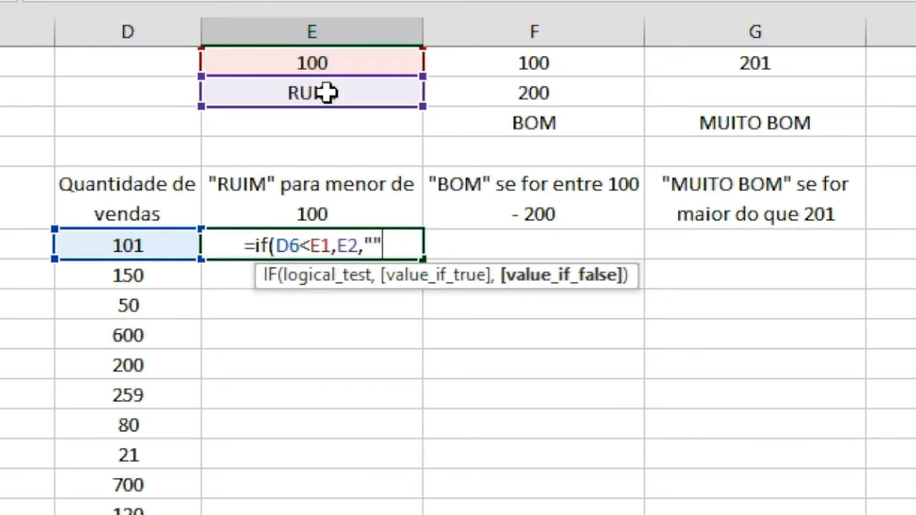
text())
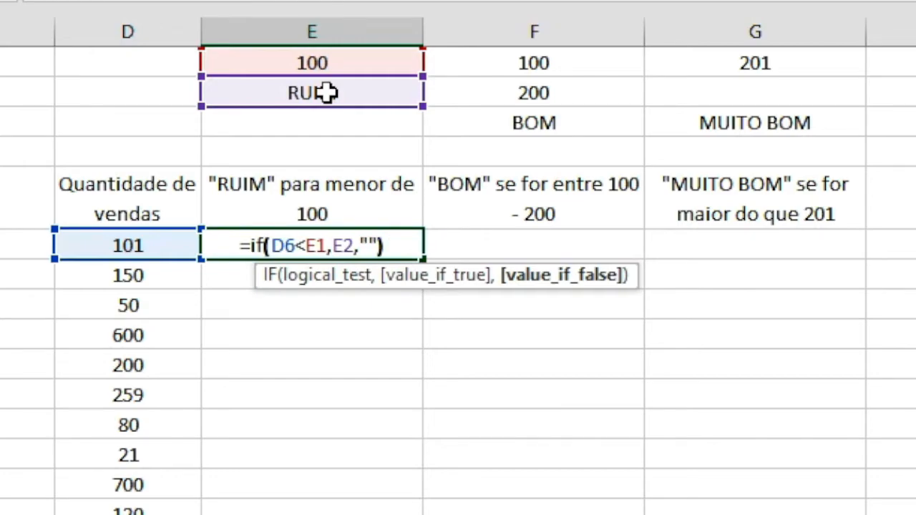
key(Return)
key(Up)
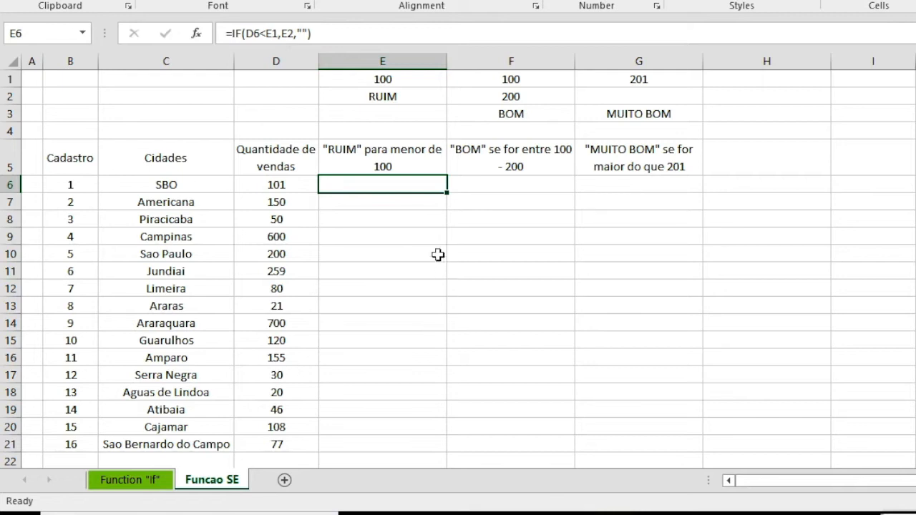
Fill the E6 formula down to E21 and inspect the cell references of the copy in E12.
double_click(447, 193)
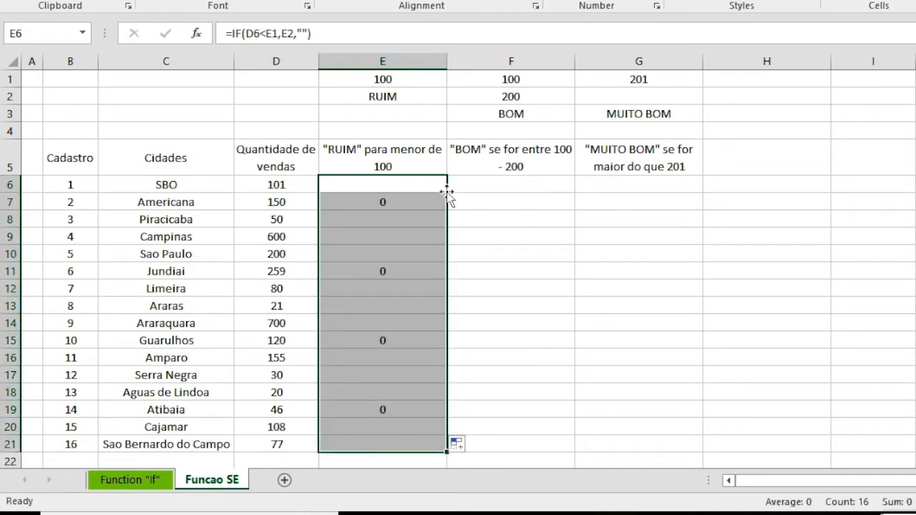
click(387, 444)
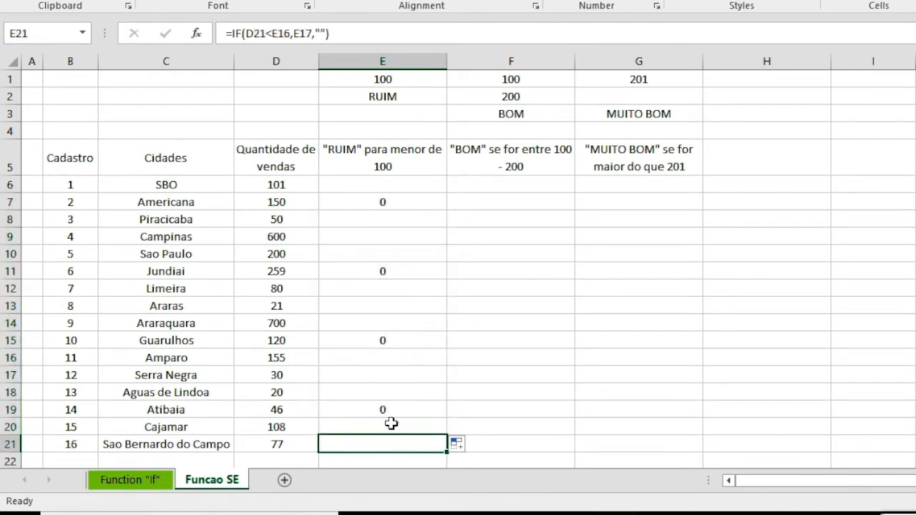
click(396, 181)
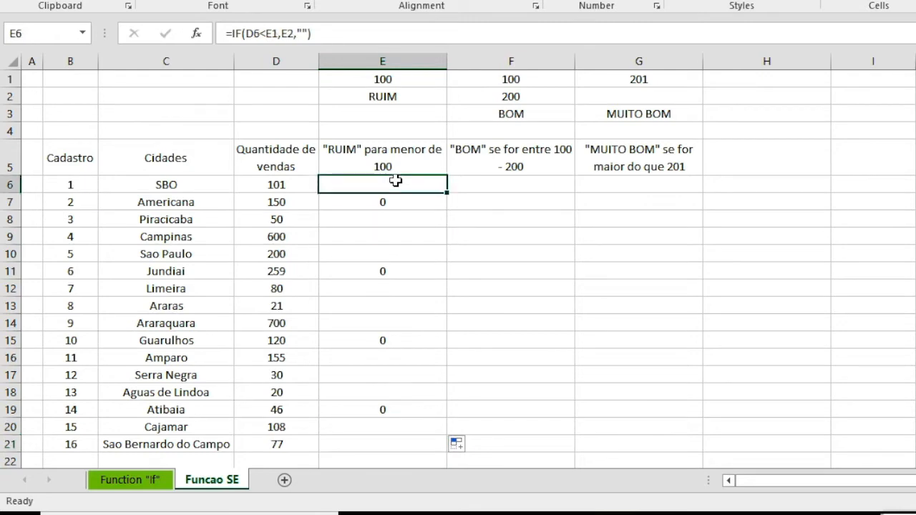
drag(447, 193, 454, 443)
double_click(412, 289)
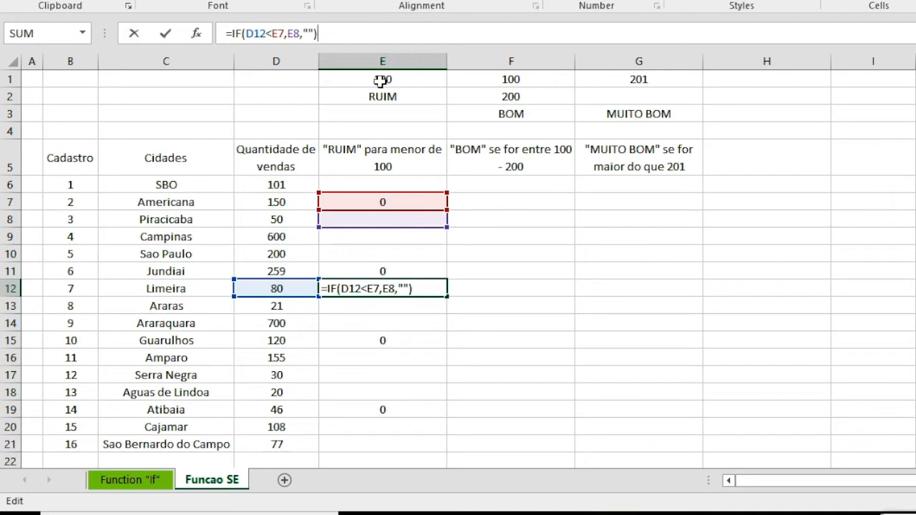
key(ctrl+Return)
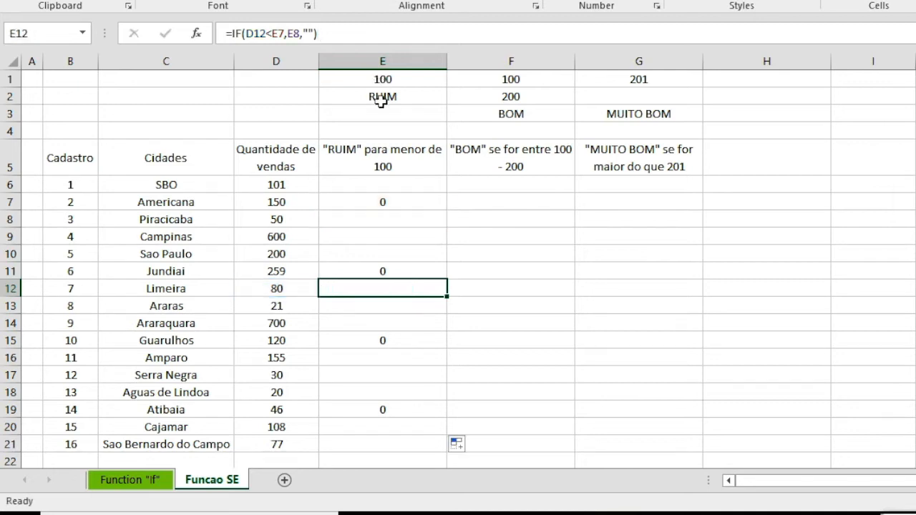
Clear the copied formulas from E7:E21, keeping the original formula in E6.
key(ctrl+Up)
key(ctrl+Up)
key(Down)
key(Down)
key(ctrl+shift+Down)
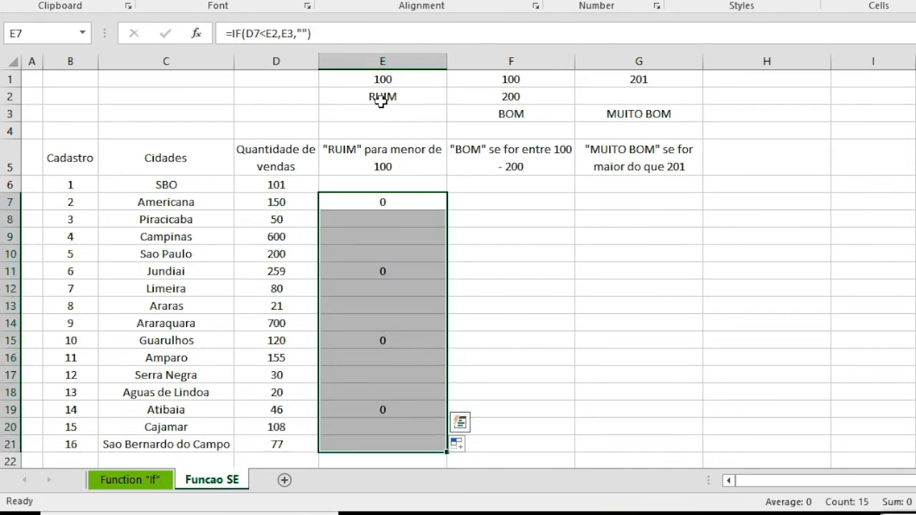
key(Delete)
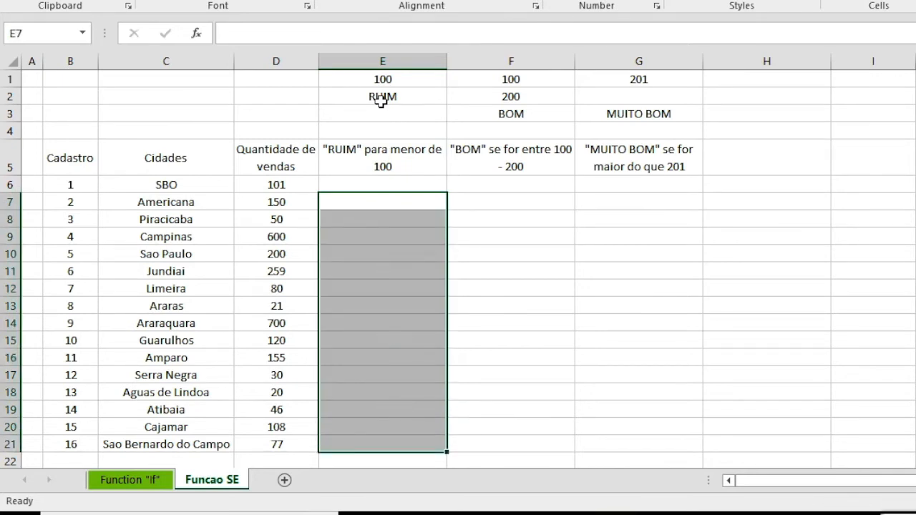
key(Up)
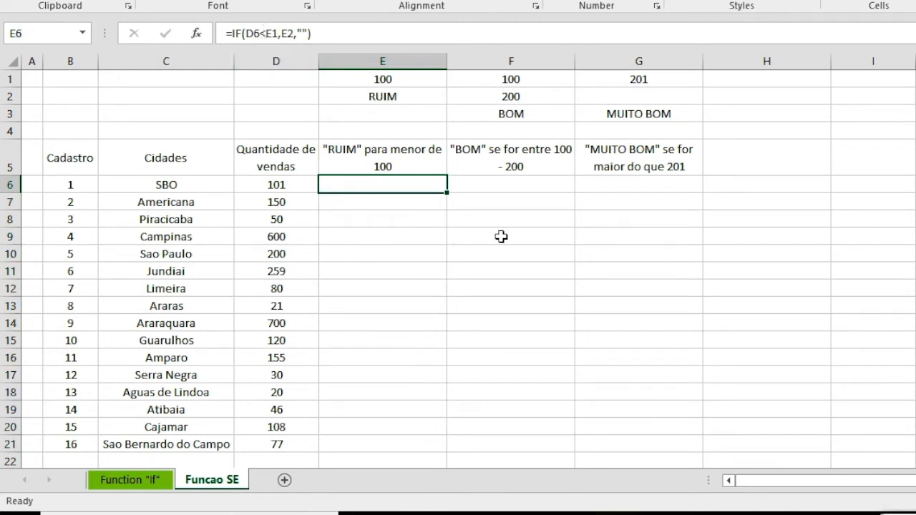
Make the E1 and E2 references in the E6 formula absolute, giving =IF(D6<$E$1,$E$2,"").
drag(449, 194, 432, 187)
click(337, 33)
key(Escape)
double_click(391, 185)
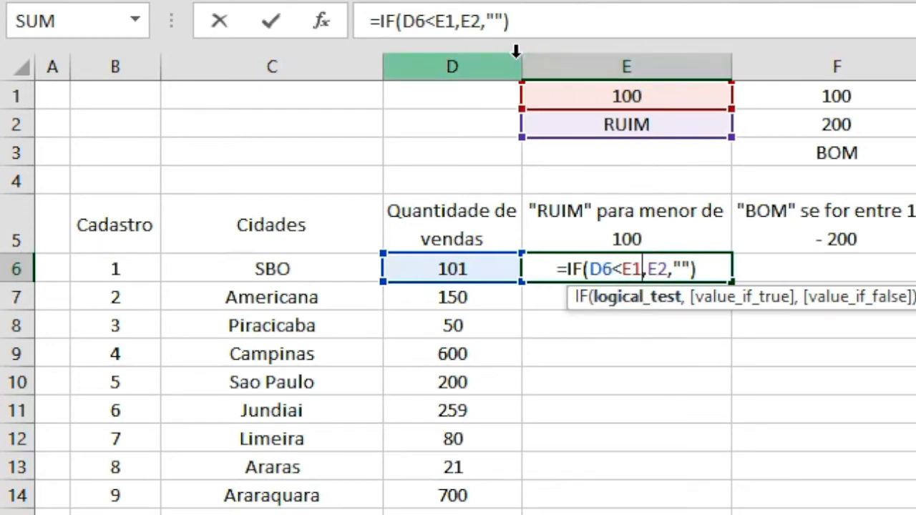
click(623, 270)
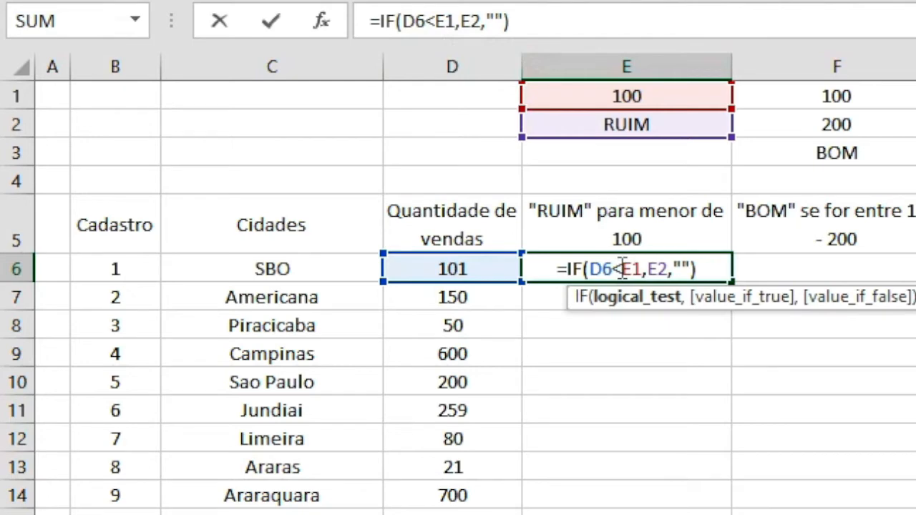
key(F4)
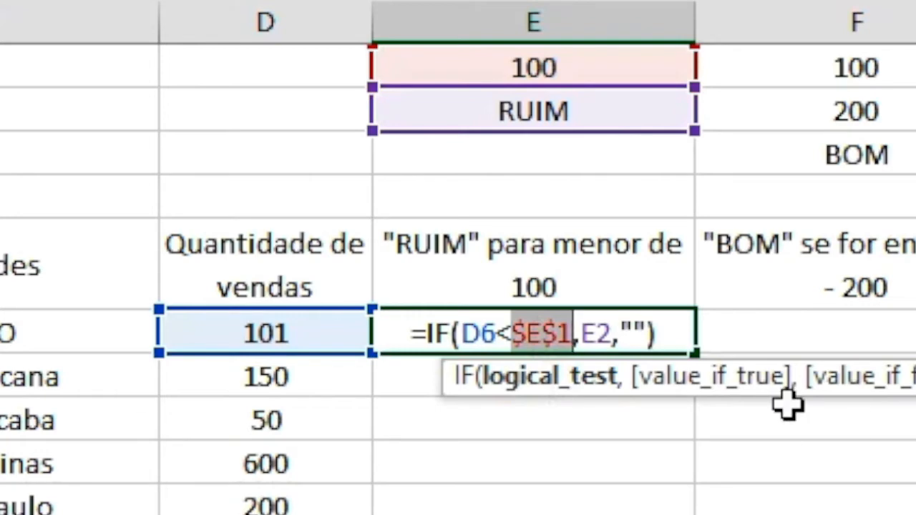
click(597, 327)
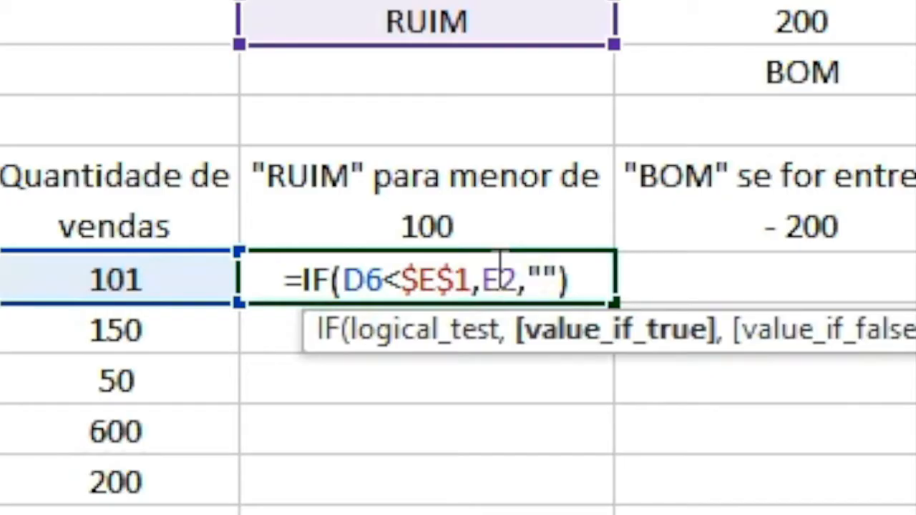
key(F4)
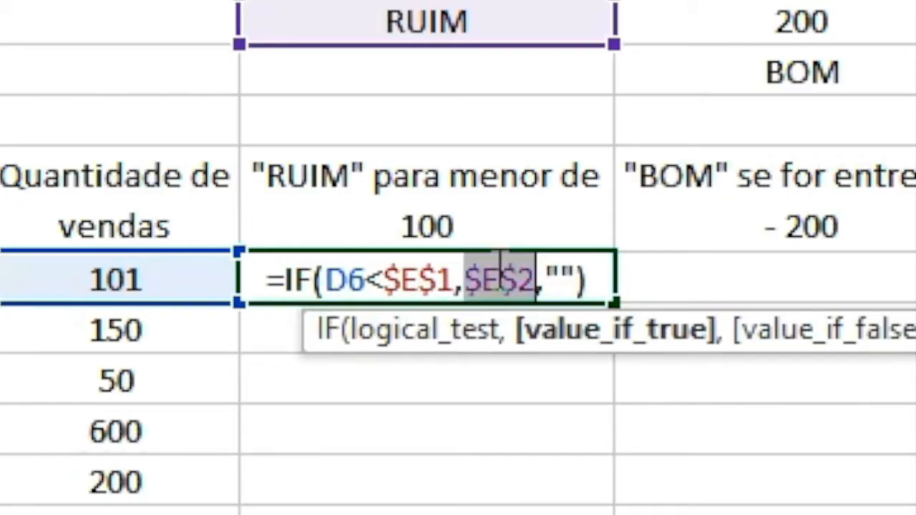
key(Return)
click(495, 269)
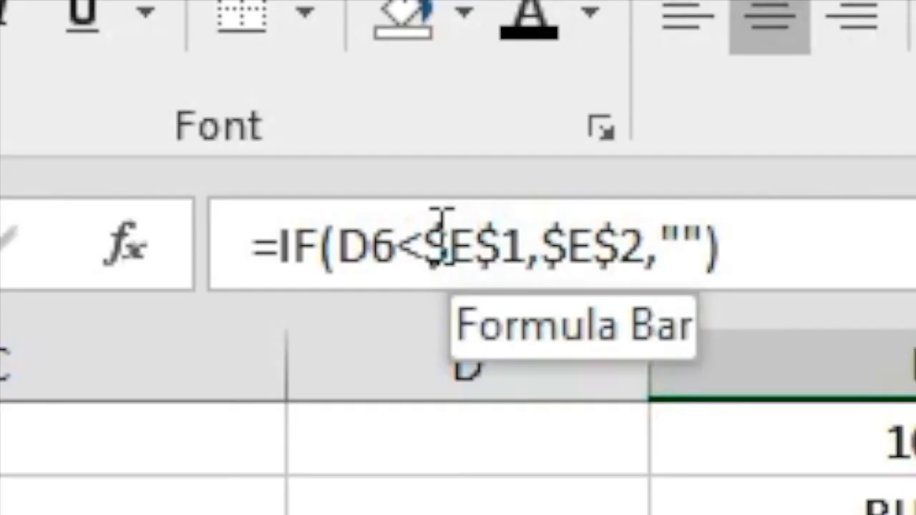
Restore the relative references in the E6 formula, then make its E1 reference absolute as $E$1.
click(430, 231)
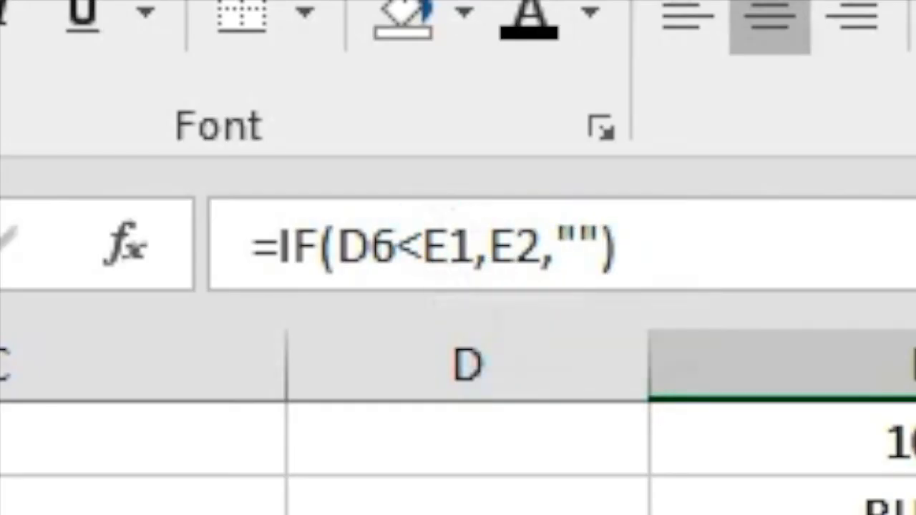
click(481, 372)
click(423, 239)
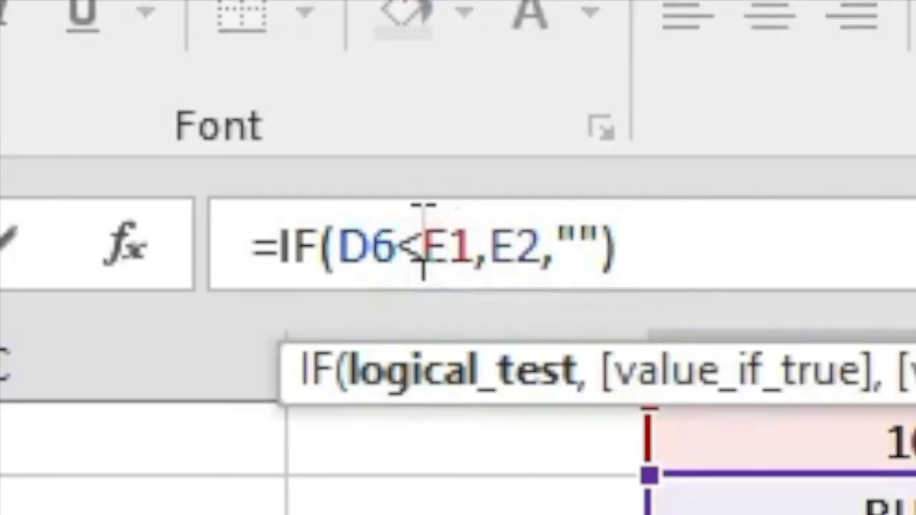
text($)
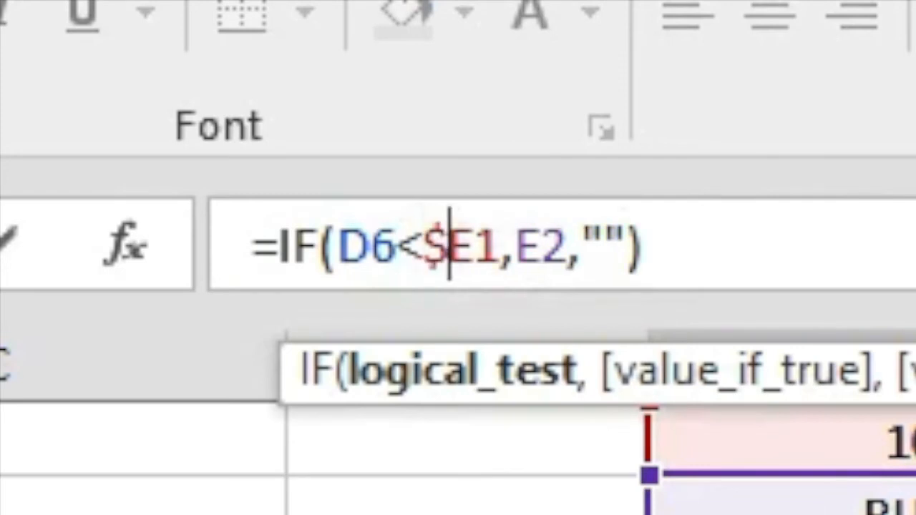
key(Right)
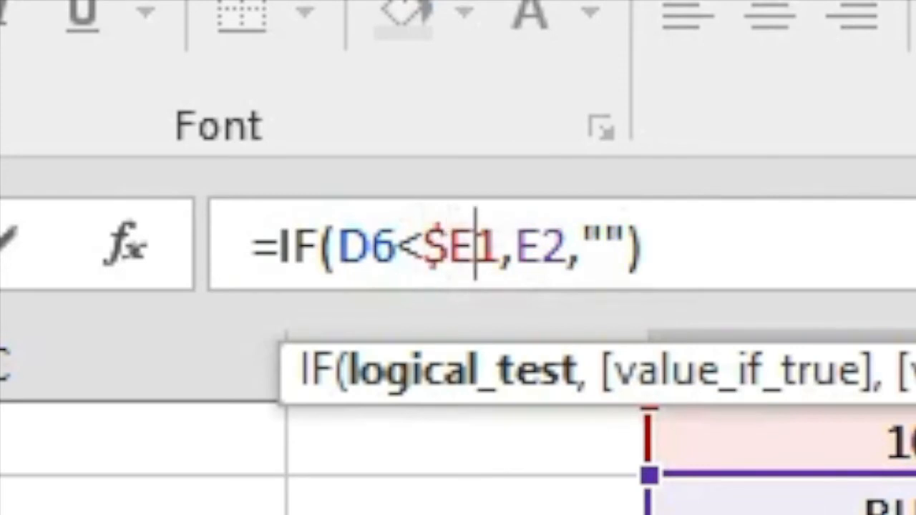
text($)
key(Right)
key(Right)
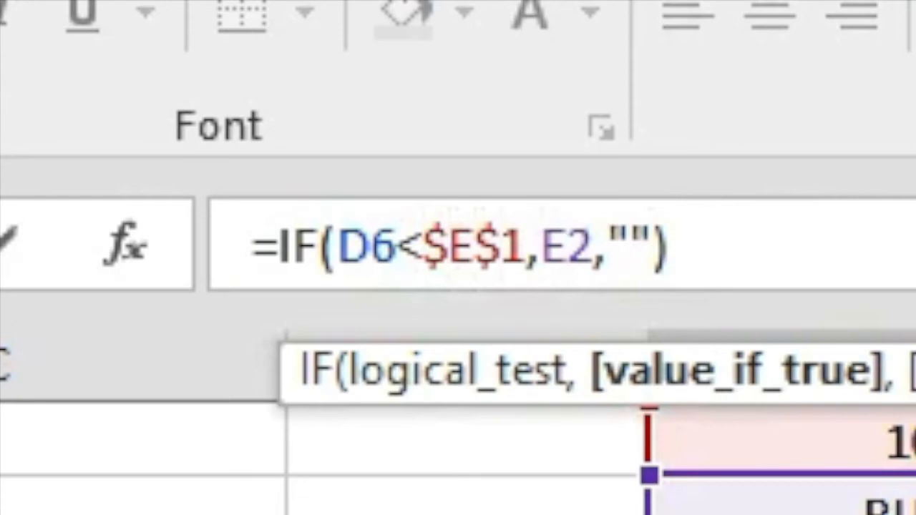
Make the E2 reference absolute as well, so that E6 contains =IF(D6<$E$1,$E$2,"").
text($)
key(Right)
text($)
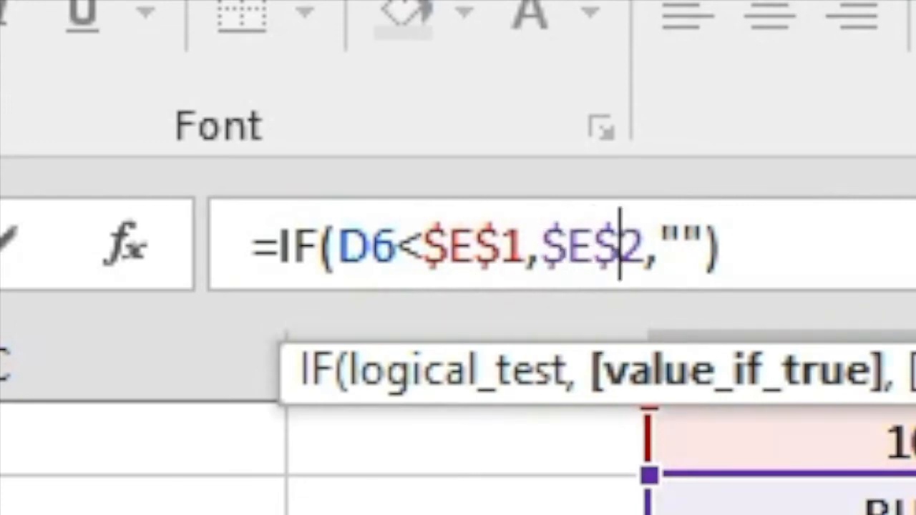
key(Return)
key(Up)
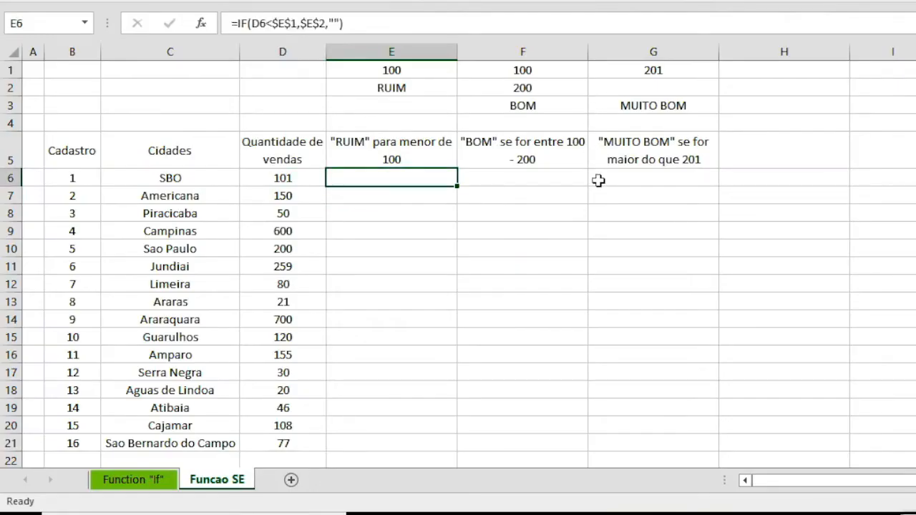
Fill the E6 formula down to E21 and inspect the cell references of the copy in E17.
double_click(458, 186)
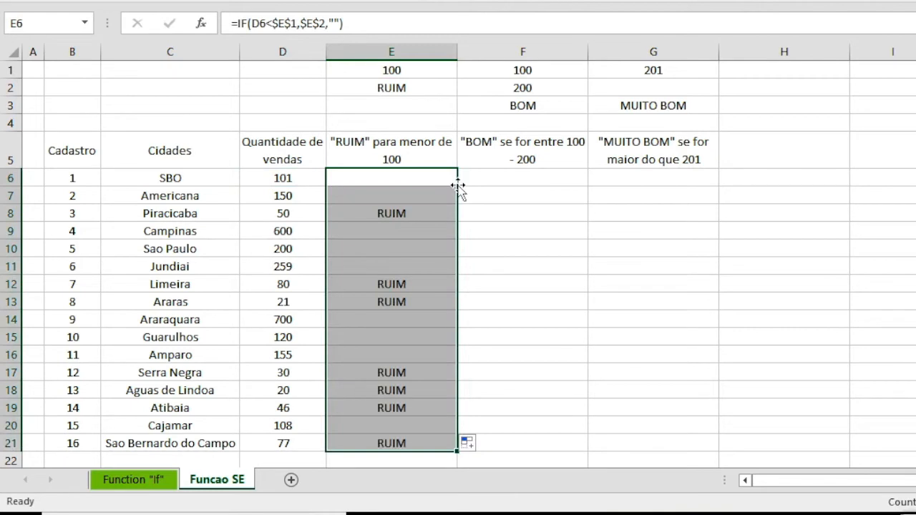
click(523, 178)
key(Left)
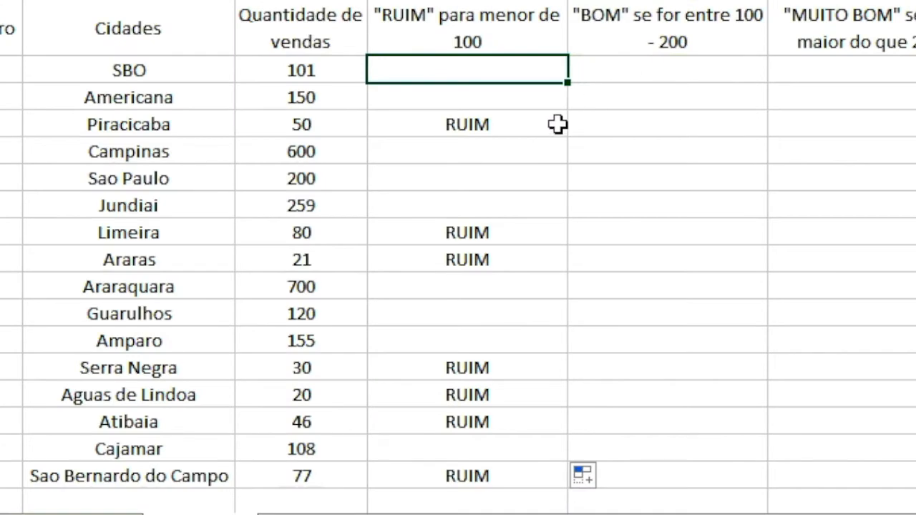
click(481, 317)
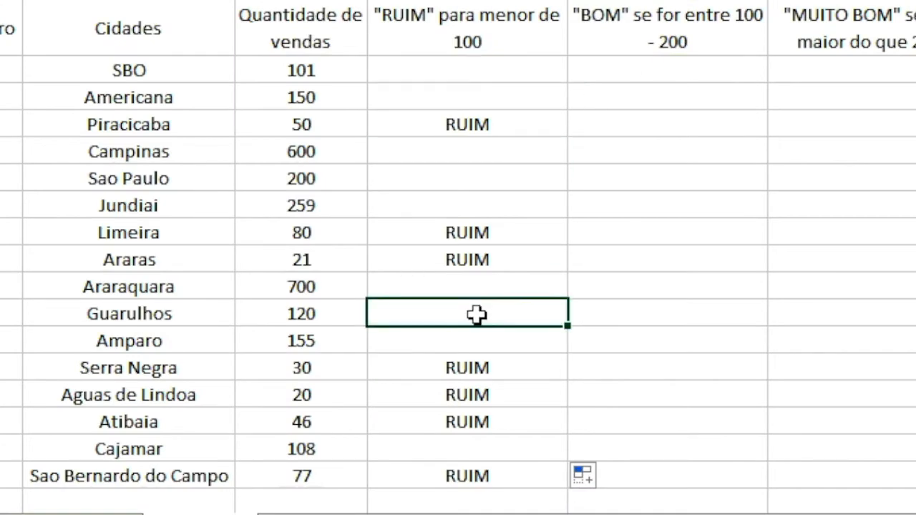
click(488, 371)
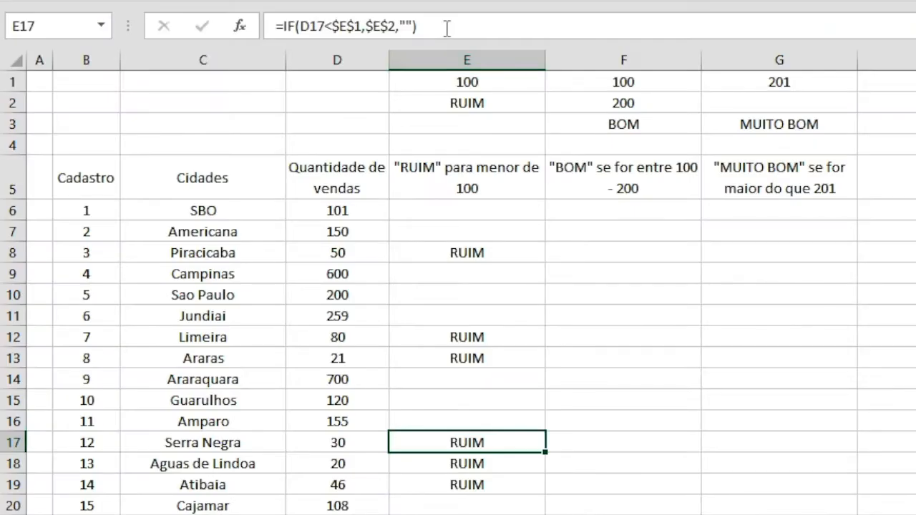
click(446, 26)
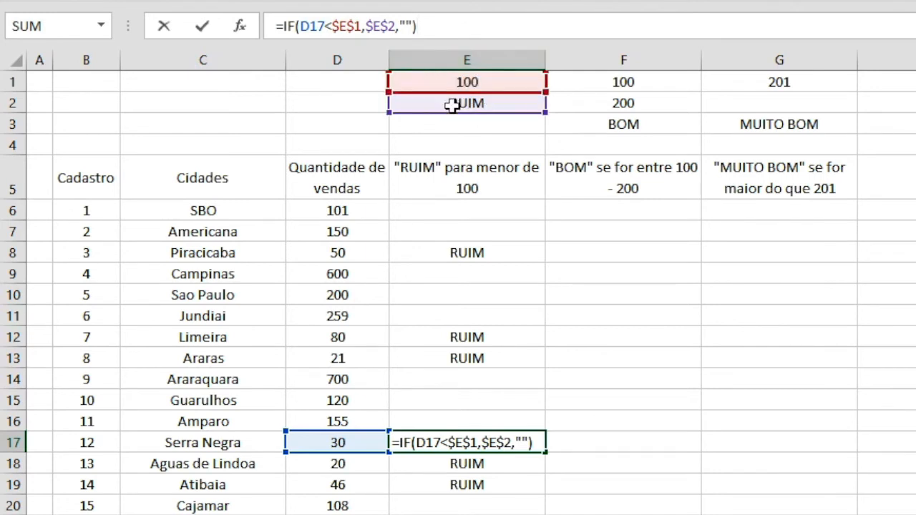
key(Escape)
Compare the sales quantities in D6 and D8 with the ratings in column E, focusing on the Piracicaba row.
key(Left)
key(ctrl+Up)
key(Down)
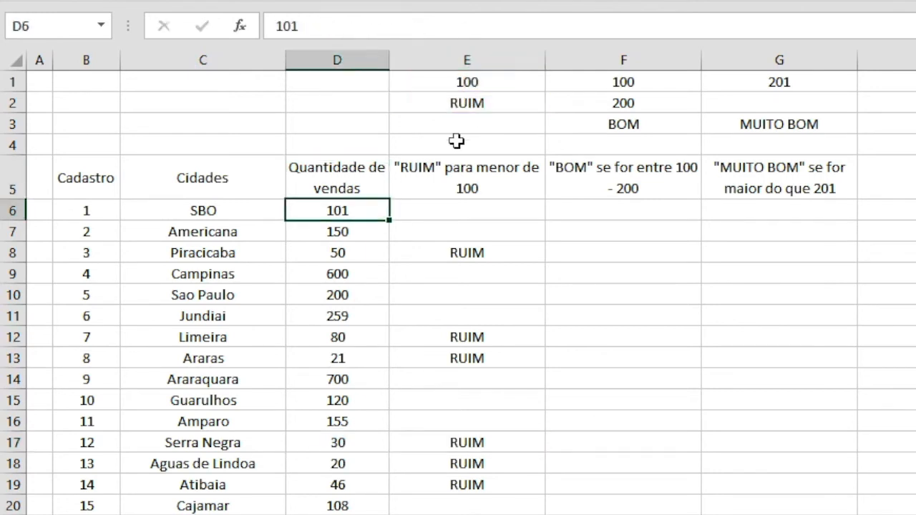
key(Right)
key(Down)
key(Down)
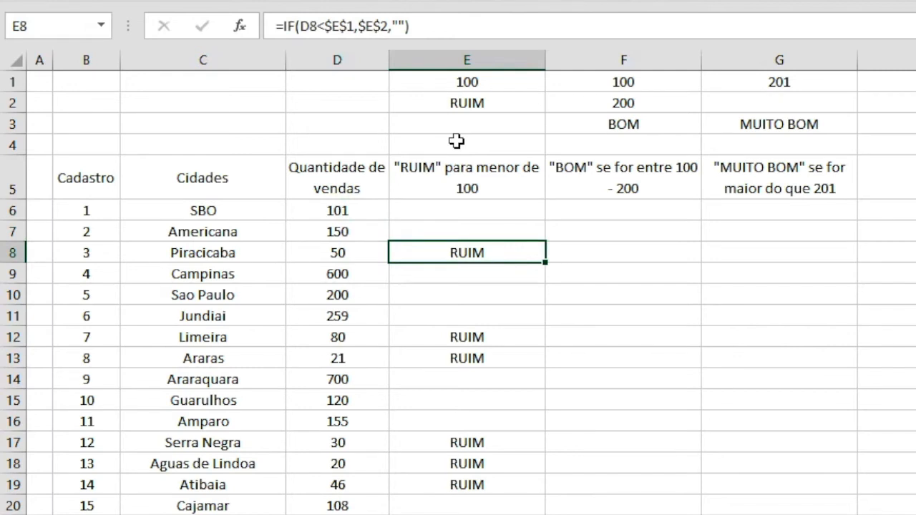
key(Left)
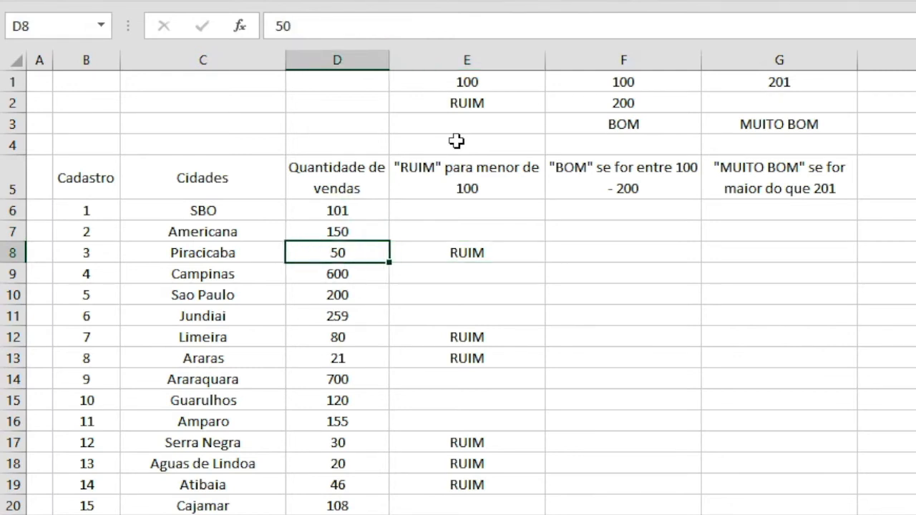
key(Right)
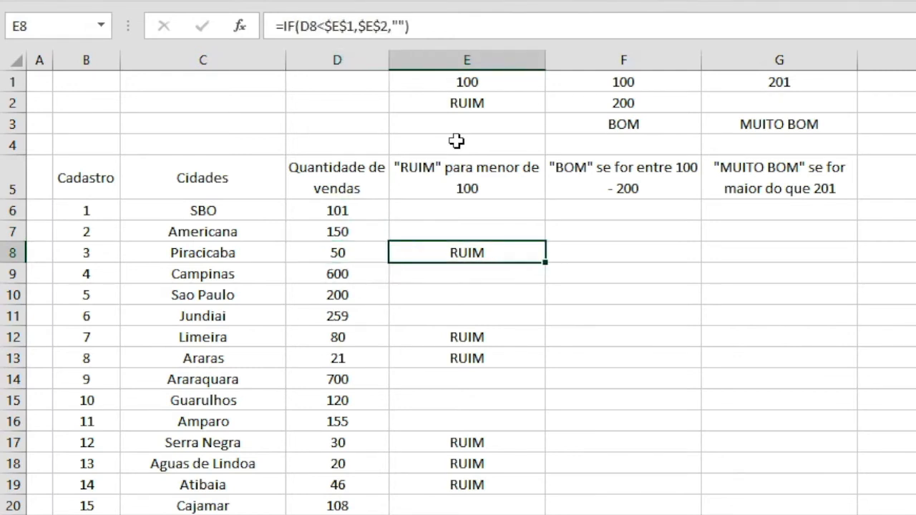
key(Left)
key(Left)
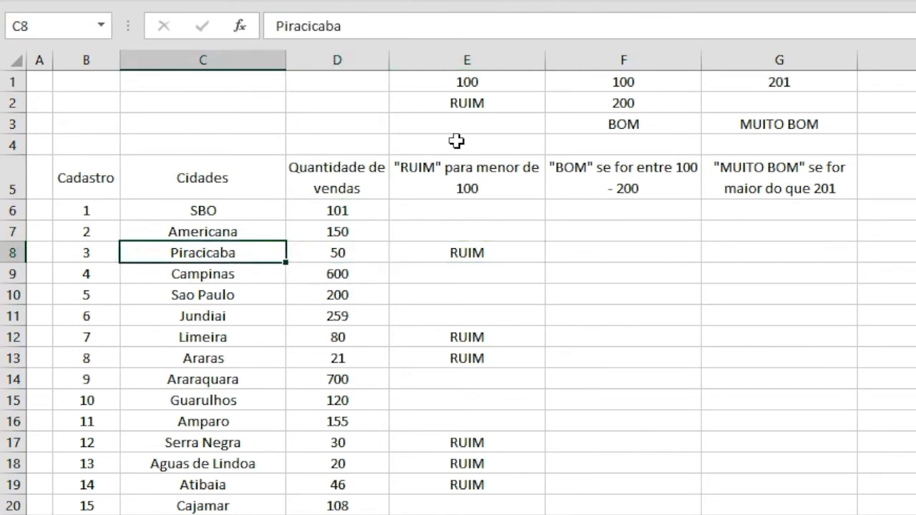
key(Right)
key(Right)
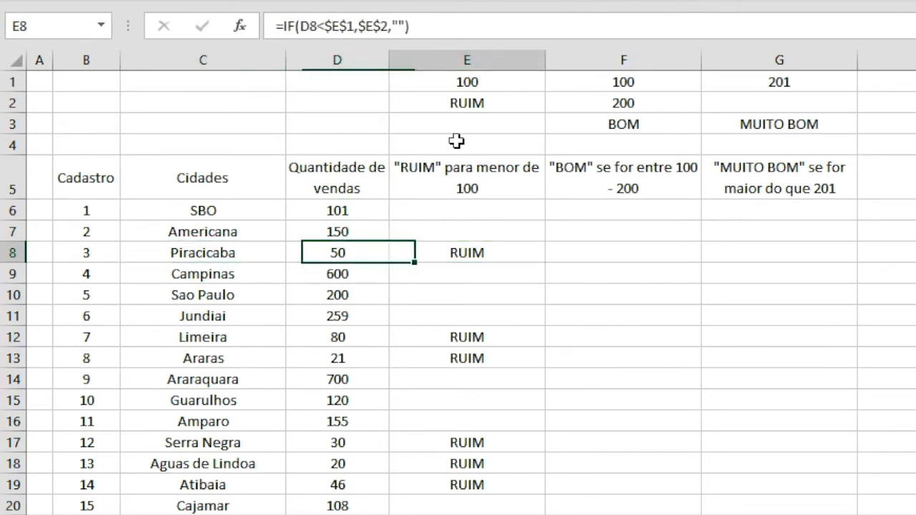
Check the quantities and ratings for Jundiai and Limeira, and examine the false value in the E12 formula.
key(Down)
key(Down)
key(Down)
key(Left)
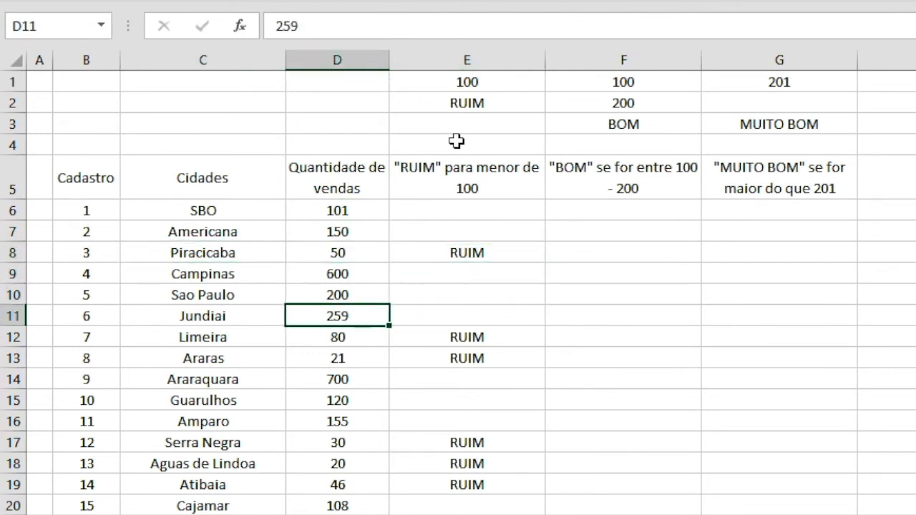
key(Down)
key(Right)
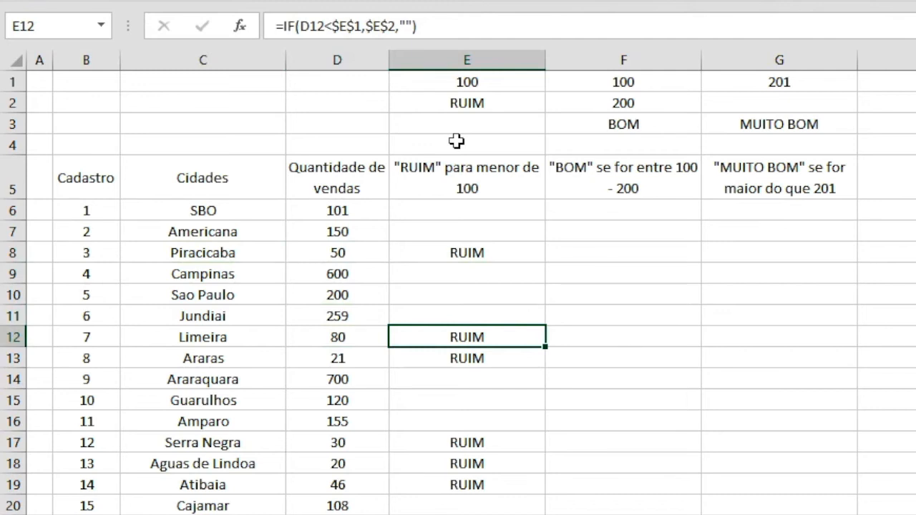
click(407, 26)
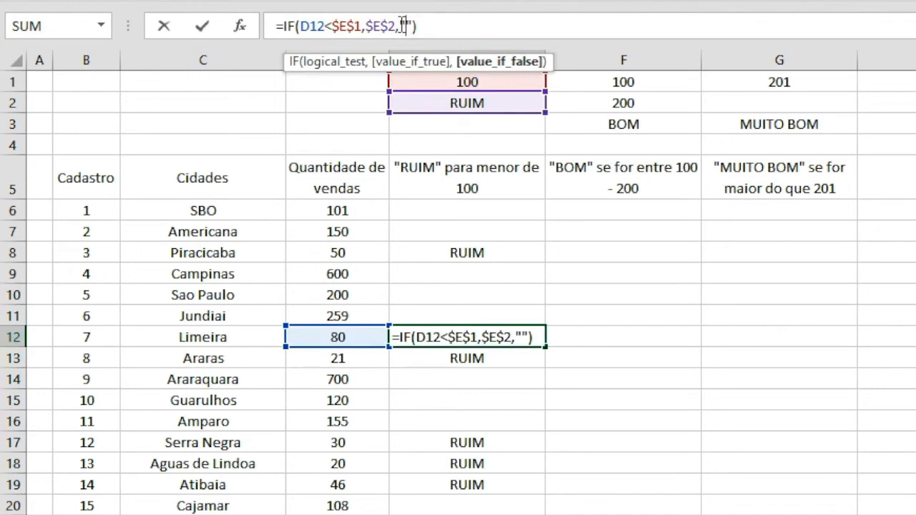
key(Return)
key(ctrl+Down)
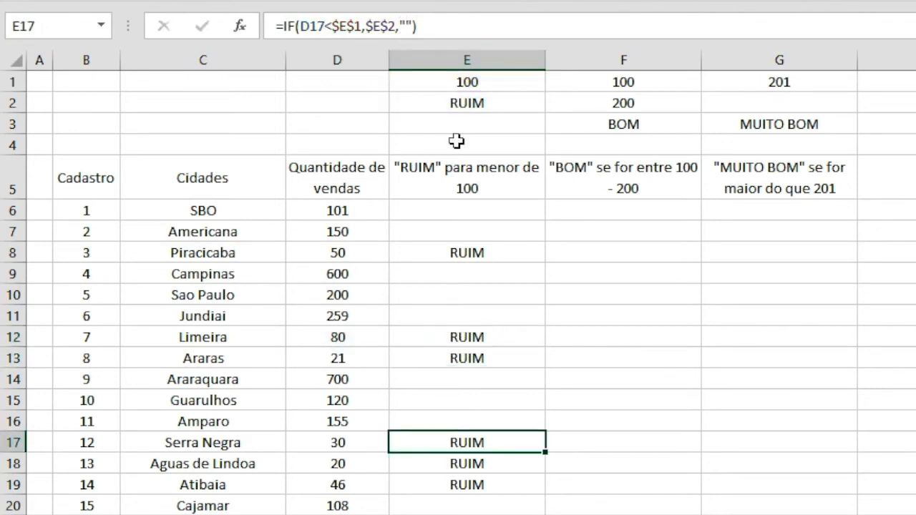
Examine the RUIM and BOM rating criteria in the header cells E5 and F5.
key(ctrl+Up)
key(ctrl+Up)
key(ctrl+Up)
key(ctrl+Up)
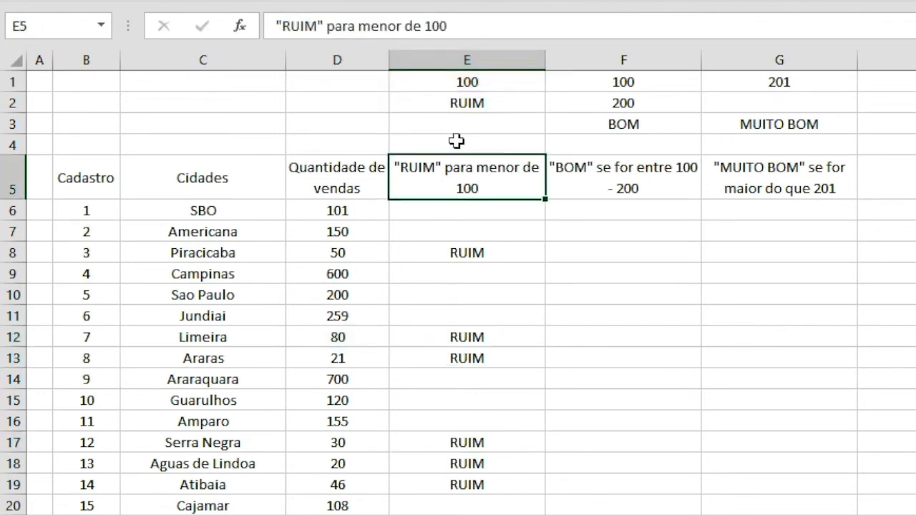
key(Right)
key(Down)
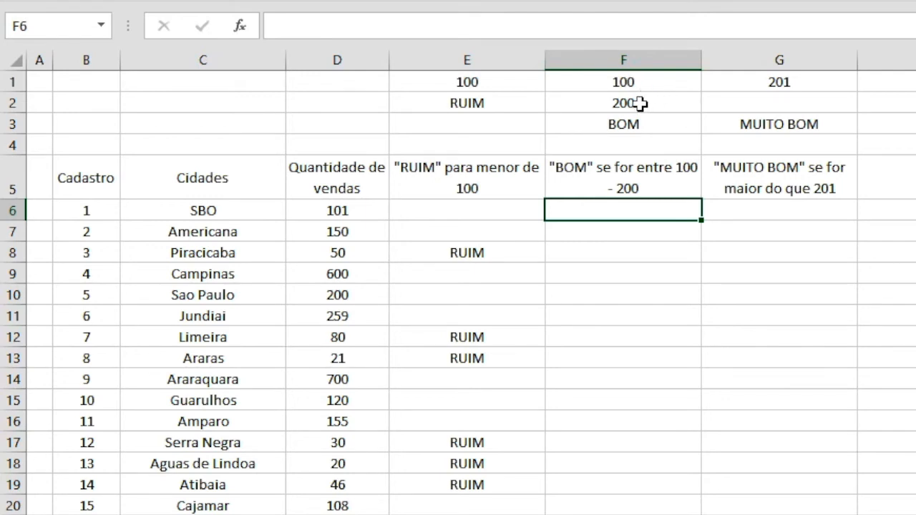
click(580, 183)
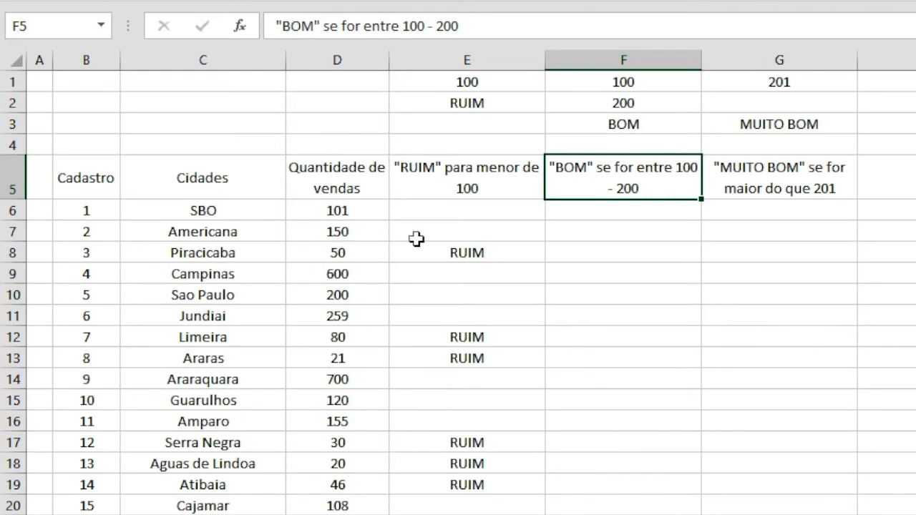
Begin an IF formula in F6 with a nested AND function as its logical test.
click(656, 212)
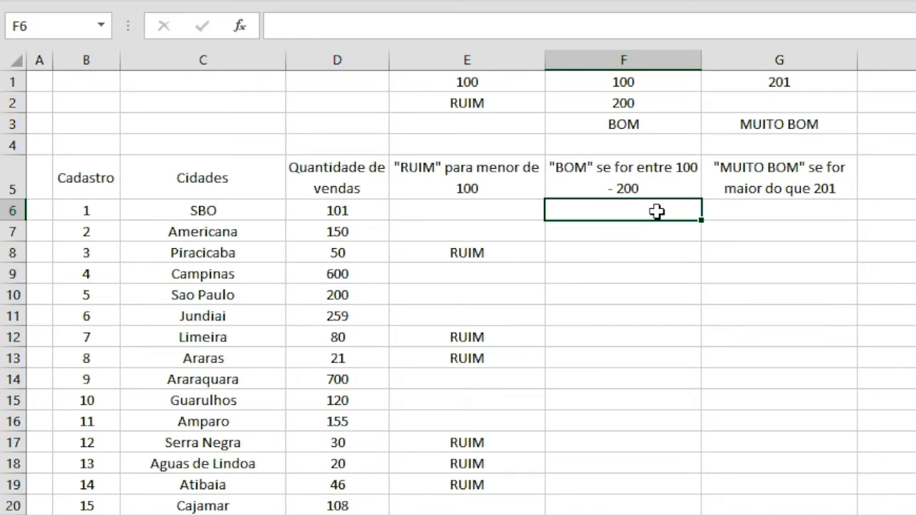
text(=)
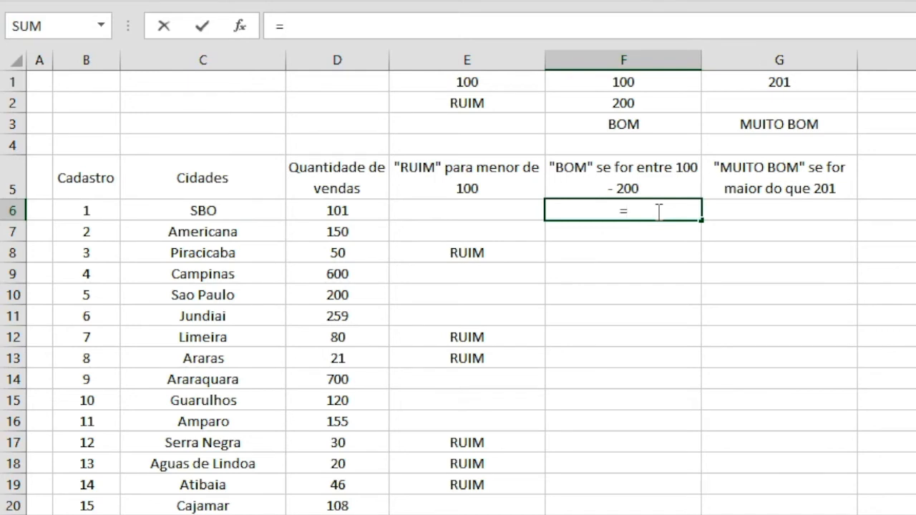
text(if)
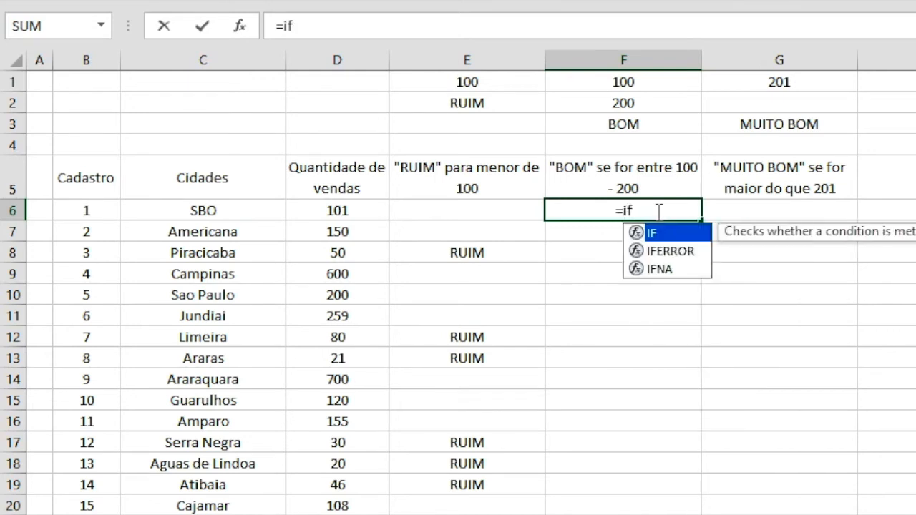
text(()
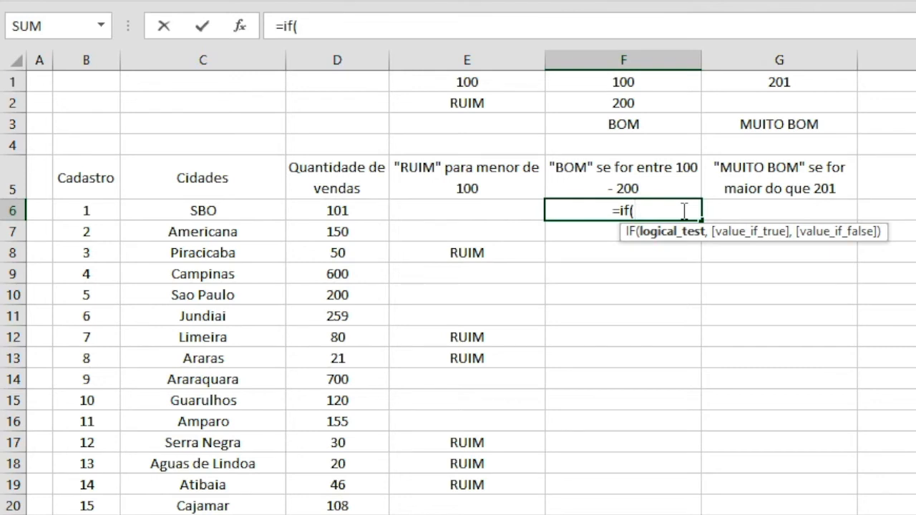
text(e)
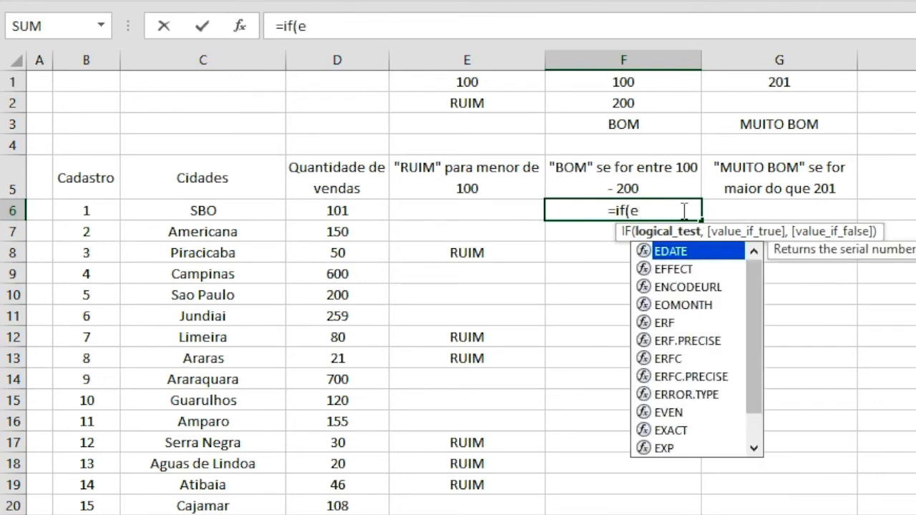
key(BackSpace)
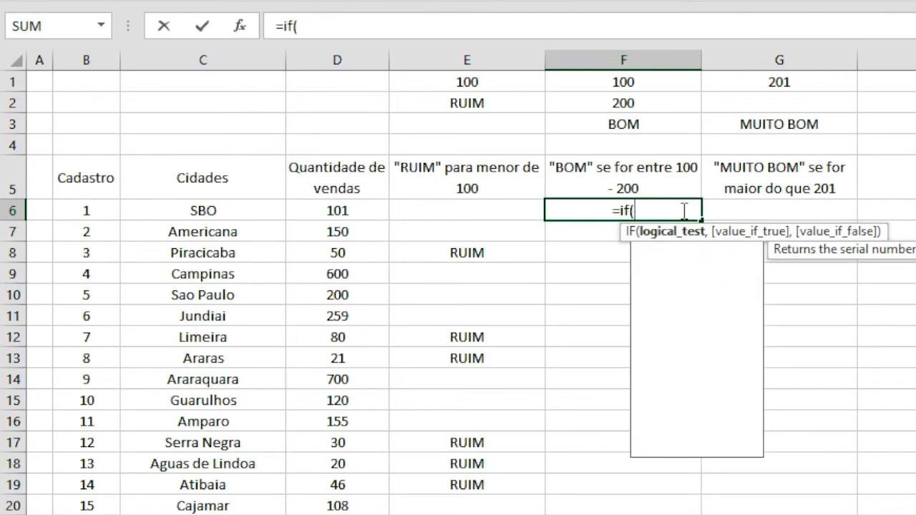
text(and)
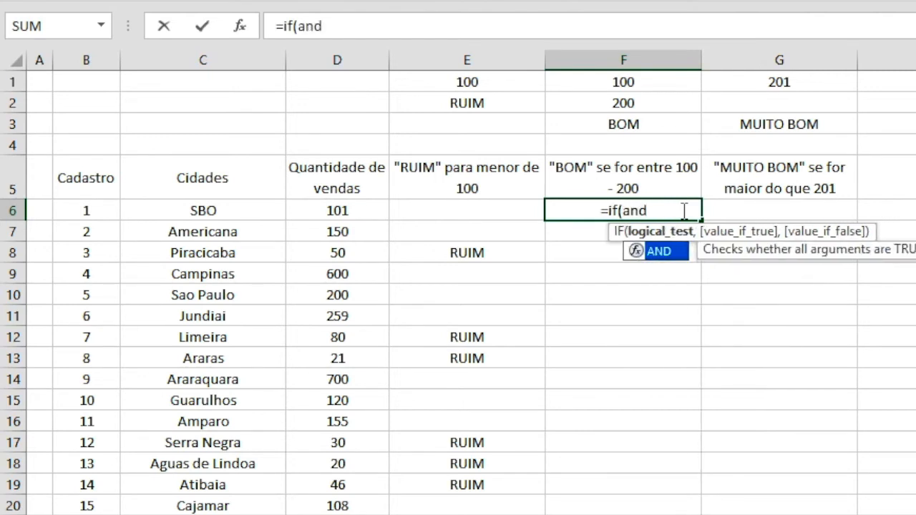
text(()
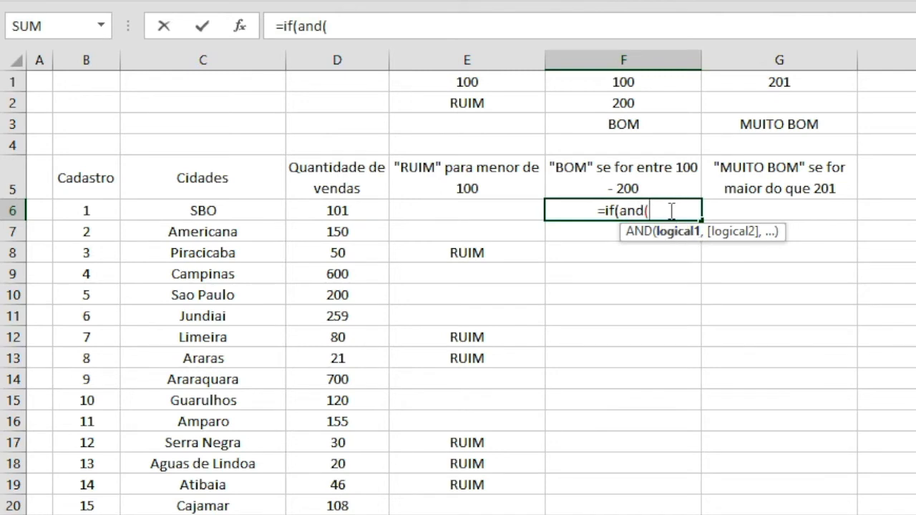
Add the conditions D6>F1 and D6<F2 to the AND function in the F6 formula.
click(341, 210)
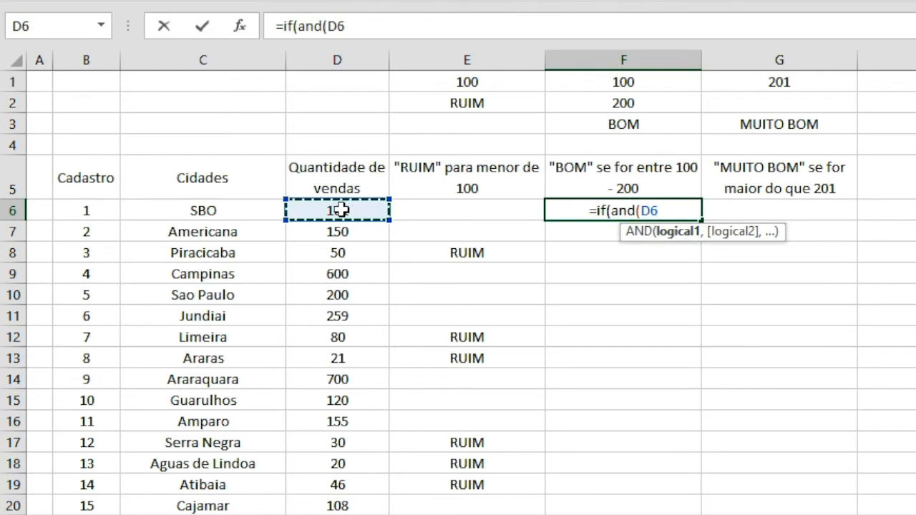
text(>)
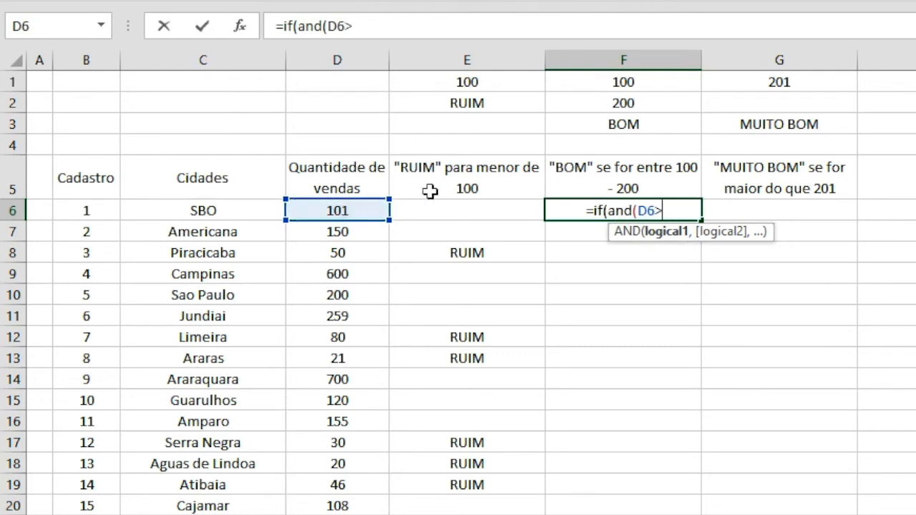
click(625, 80)
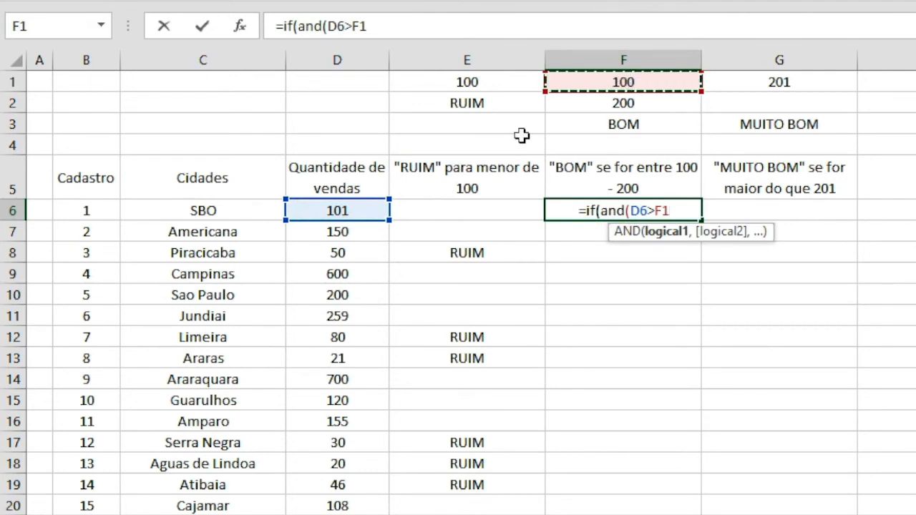
text(,)
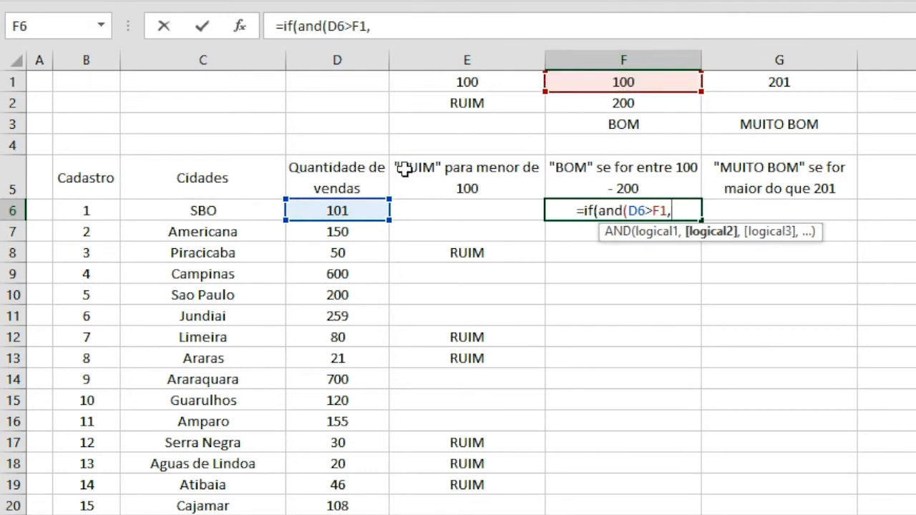
click(345, 210)
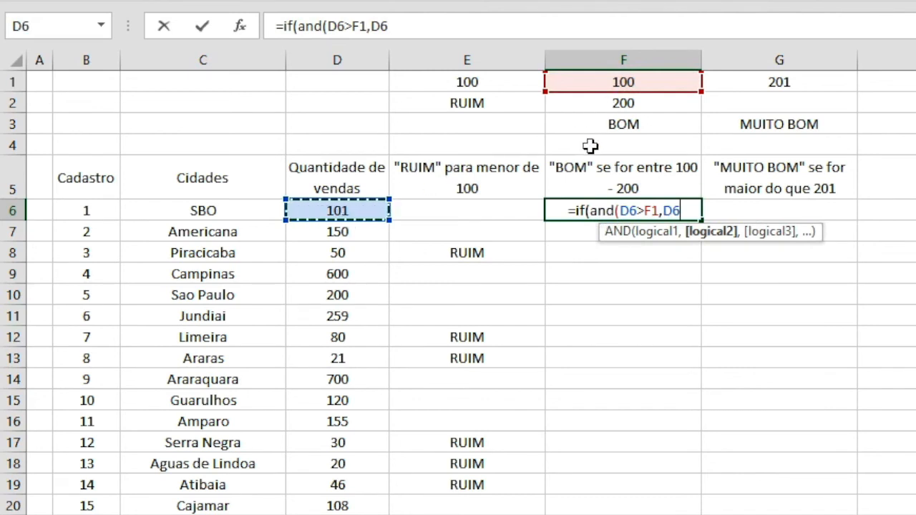
text(<)
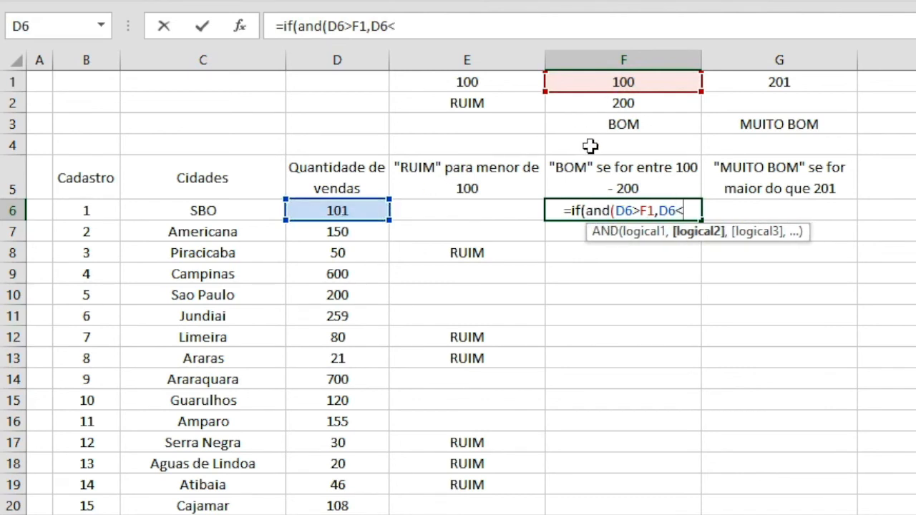
click(634, 102)
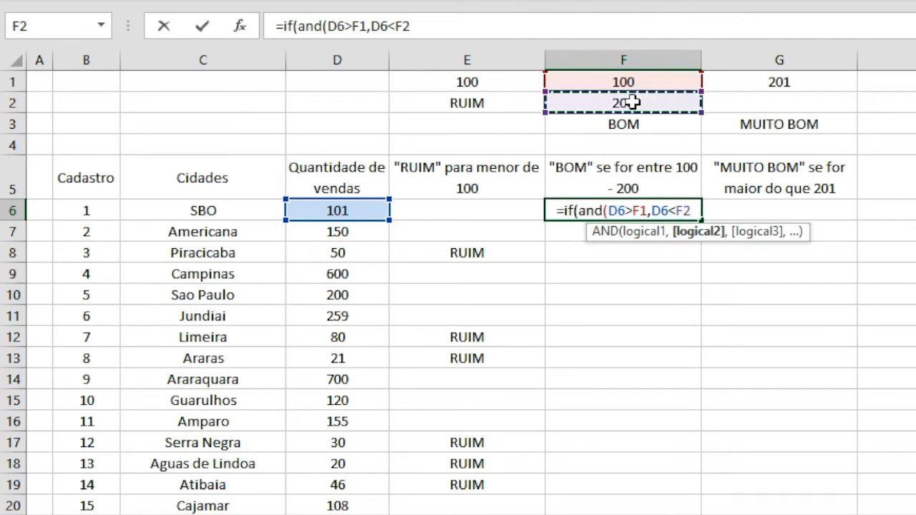
text())
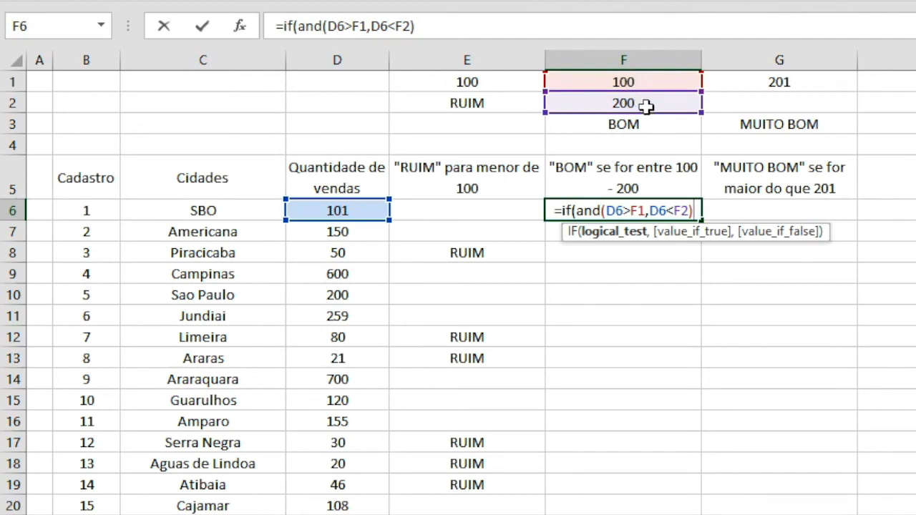
Complete the F6 formula with F3 as the true value and an empty string as the false value.
text(,)
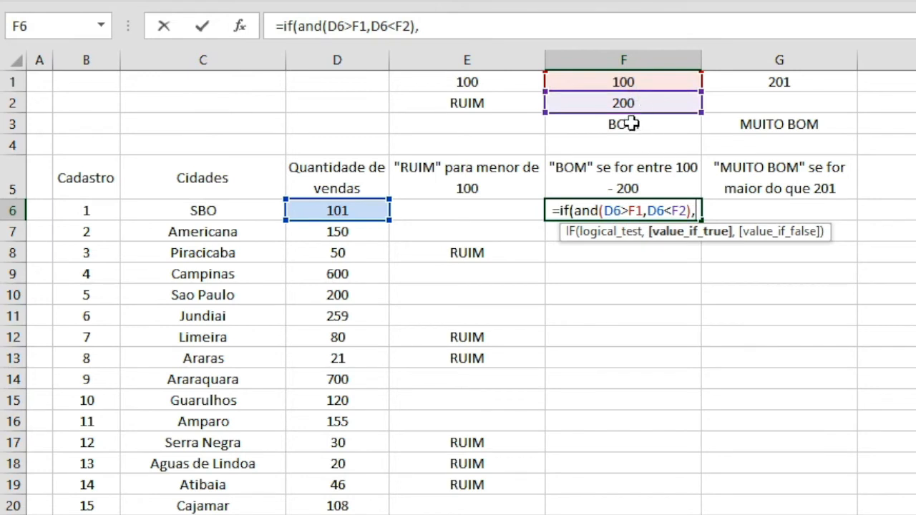
click(623, 124)
text(,)
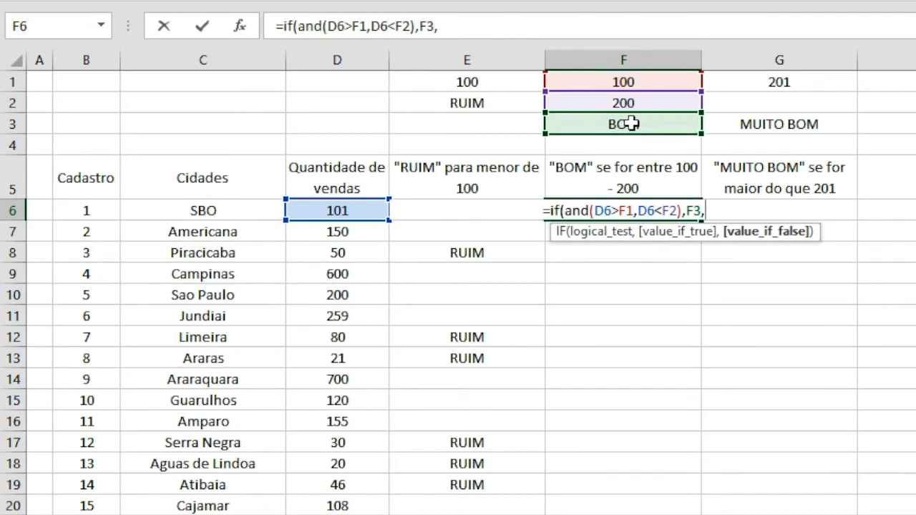
text("")
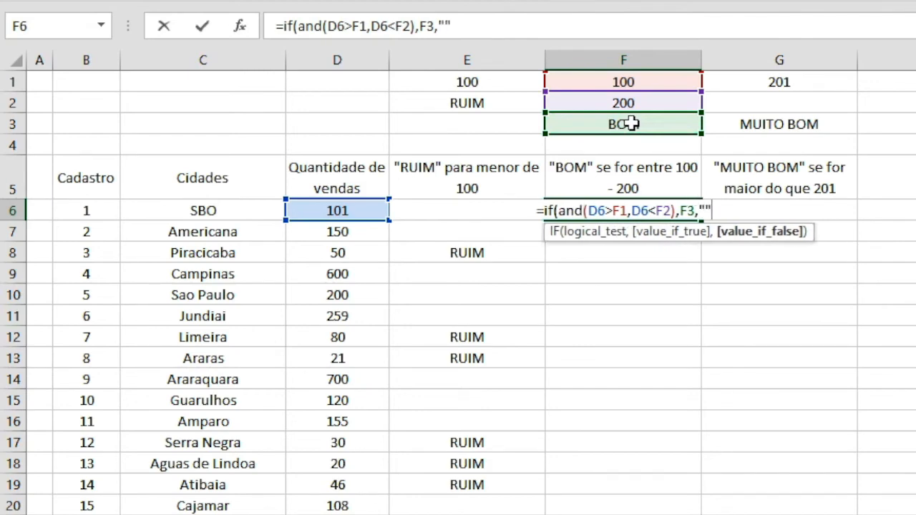
text())
key(Return)
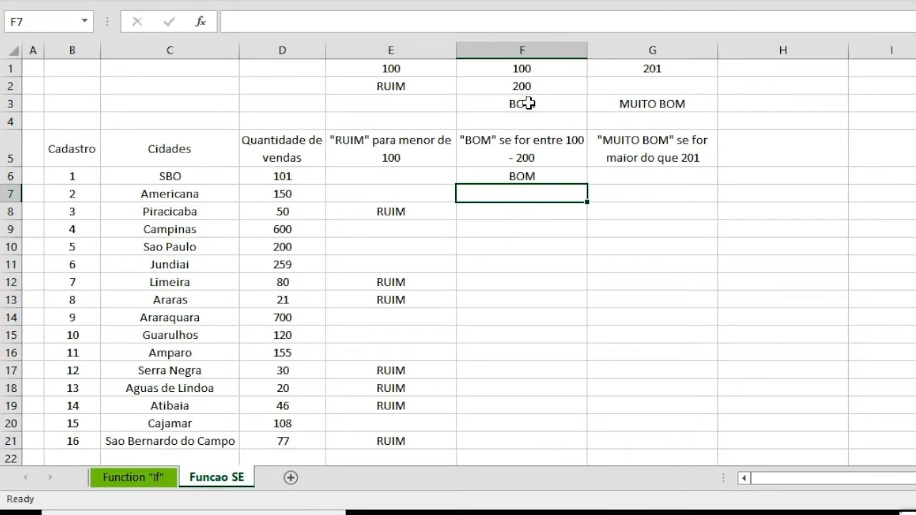
Make the F6 formula's references absolute as $F$1, $F$2 and $F$3, and fill it down to F21.
key(Up)
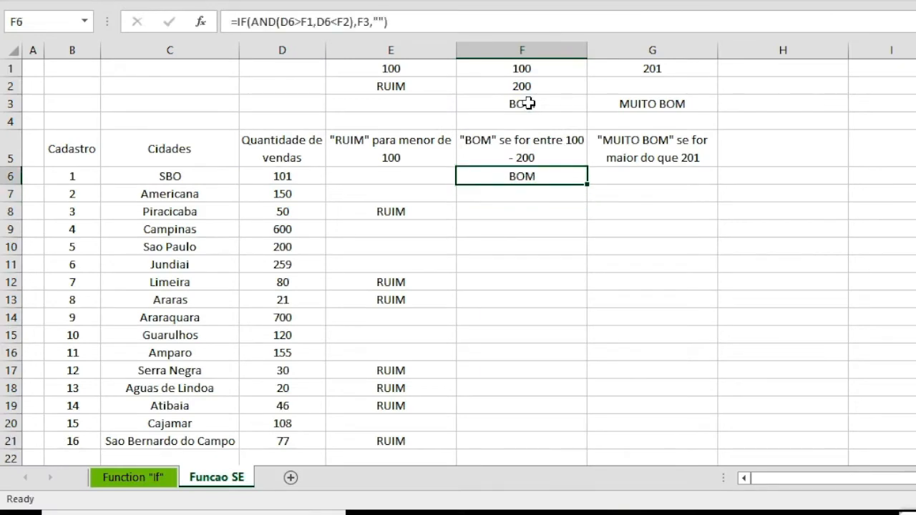
click(303, 173)
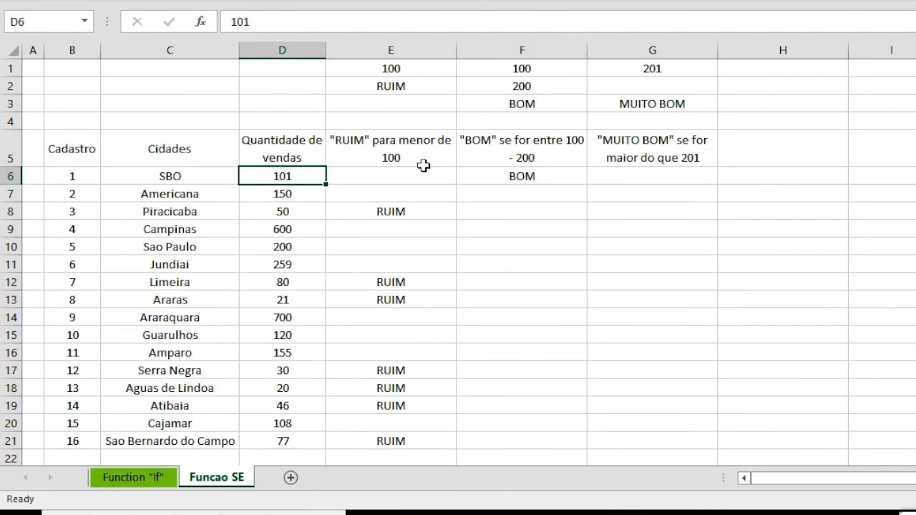
click(551, 176)
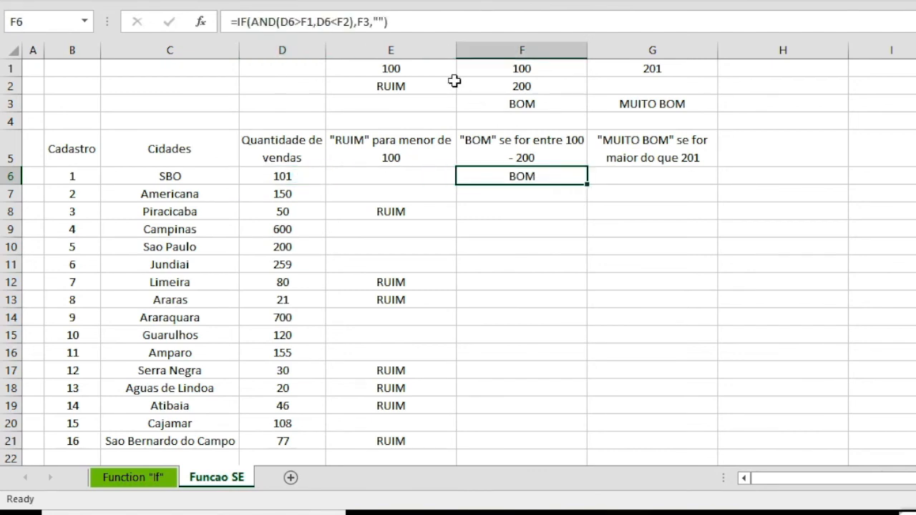
click(281, 21)
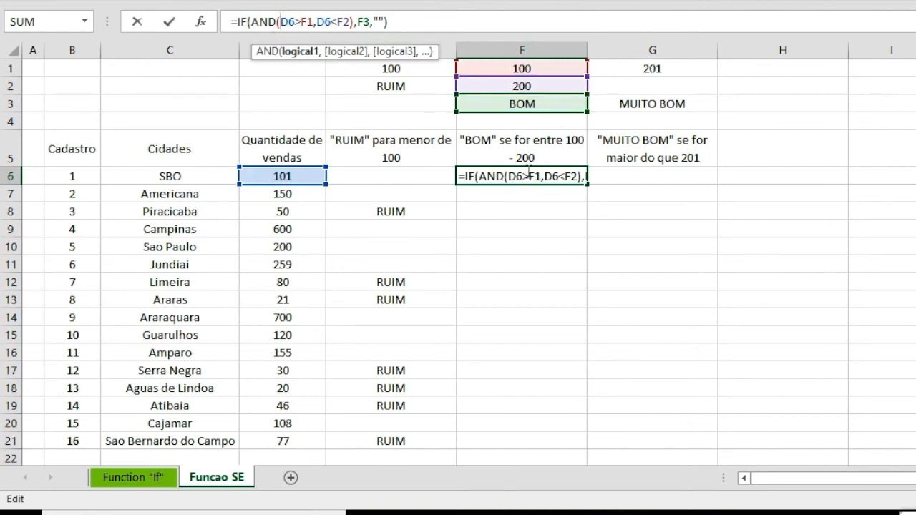
double_click(587, 186)
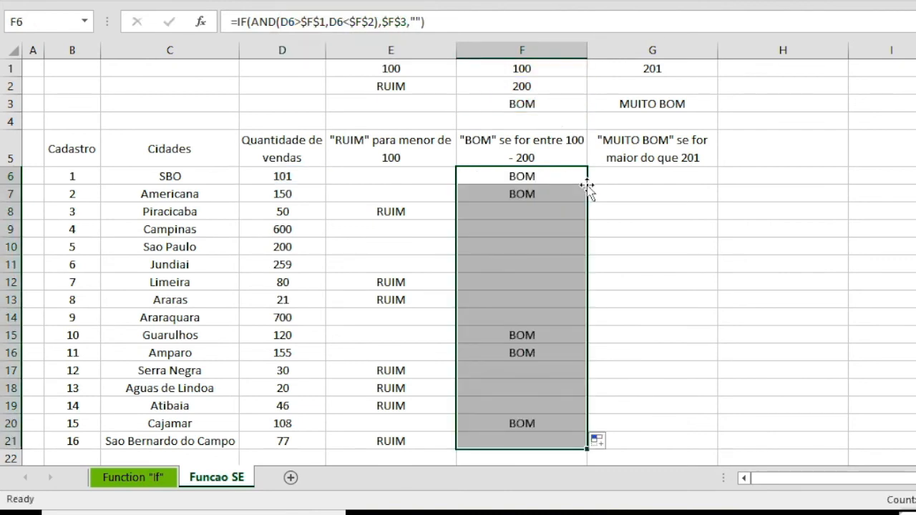
Examine the F6 formula and compare the sales quantity in the SBO row with its ratings and those just below.
click(652, 178)
key(Left)
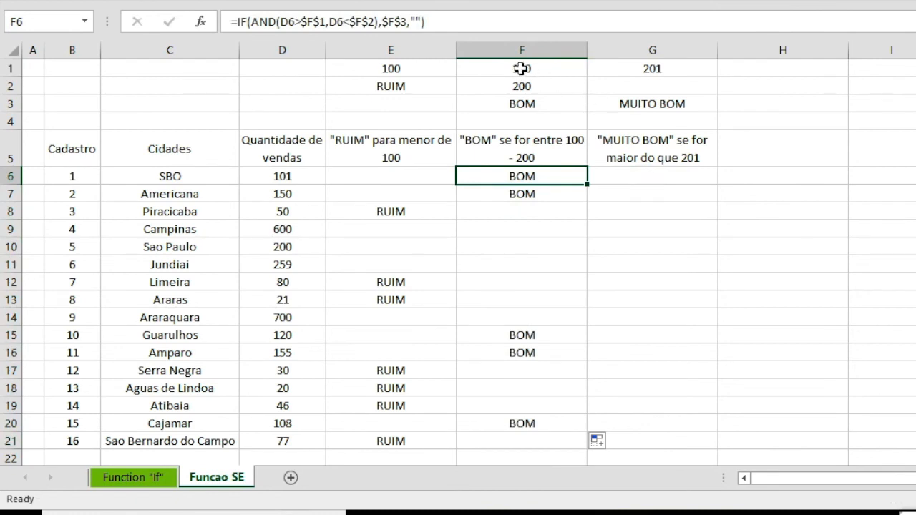
key(Left)
key(Left)
key(Left)
key(Right)
key(Right)
key(Right)
key(Down)
key(Down)
key(Up)
key(Up)
key(Left)
key(Left)
key(Left)
Check the quantities and ratings for Piracicaba and Campinas, and review the column F formulas down to F21.
key(Down)
key(Down)
key(Right)
key(Down)
key(Right)
key(Right)
key(Down)
key(Down)
key(Down)
key(Down)
key(Down)
key(Down)
key(Down)
key(Down)
key(Down)
key(Down)
key(Down)
key(Down)
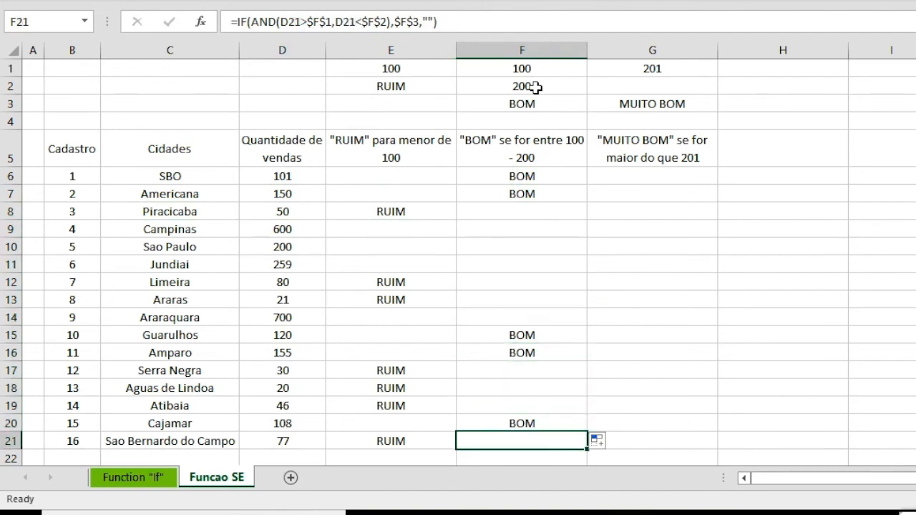
Begin an IF formula in G6 that tests whether D6 is greater than G1.
key(ctrl+Up)
key(Right)
key(Down)
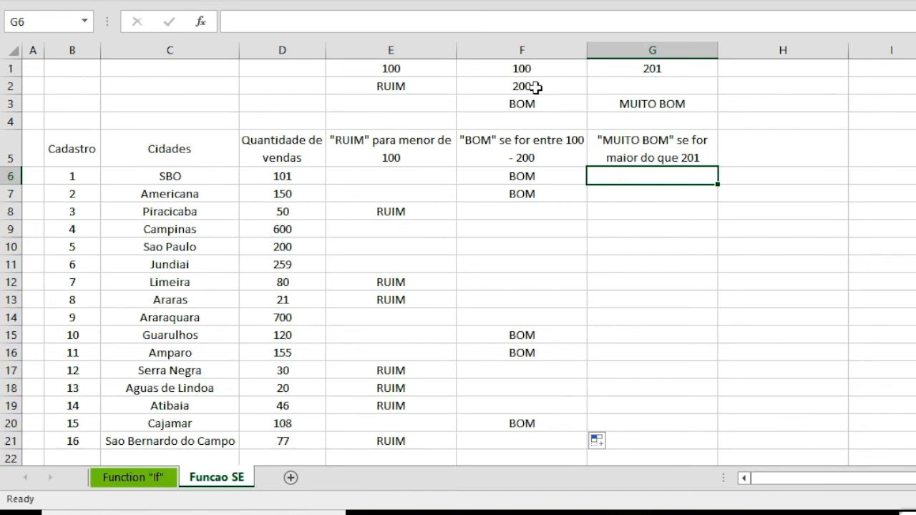
key(Up)
key(Down)
text(=)
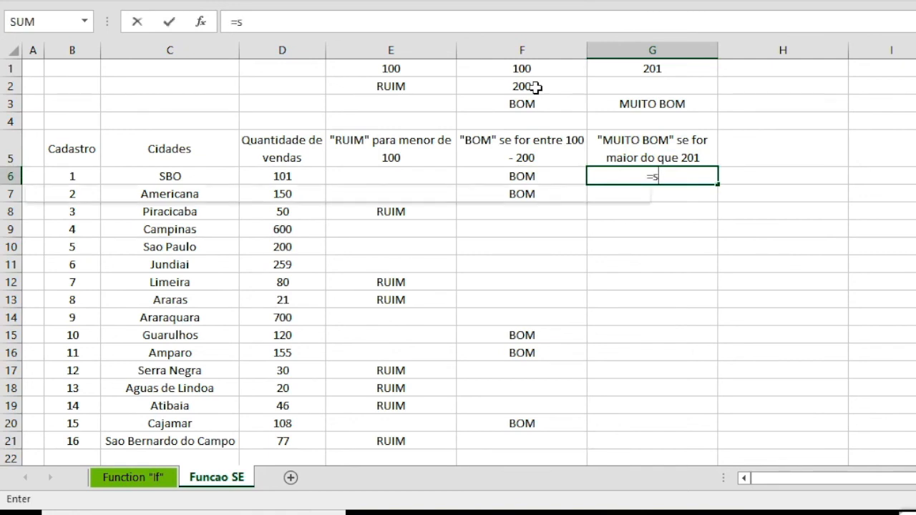
text(if()
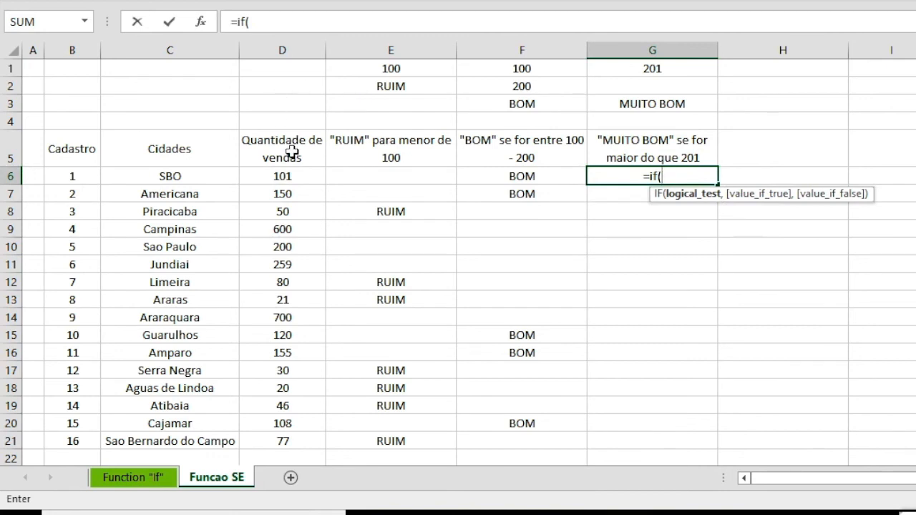
click(286, 178)
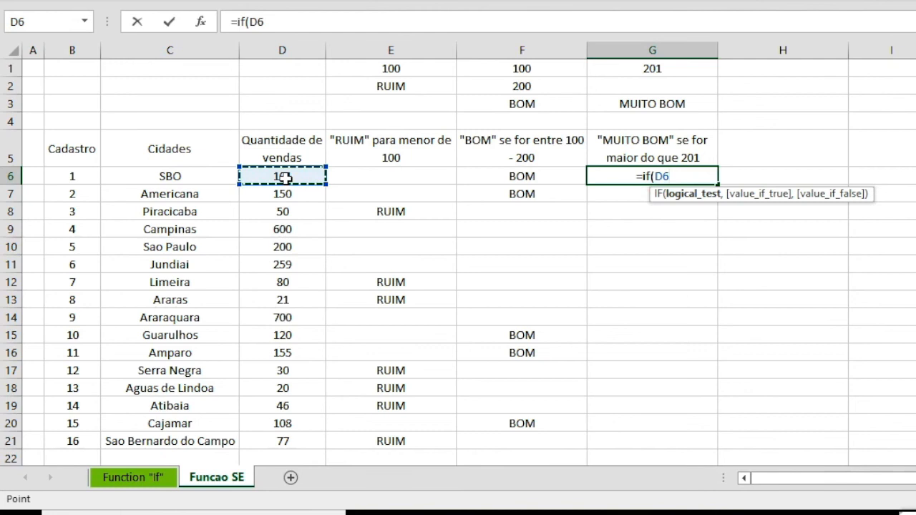
text(>)
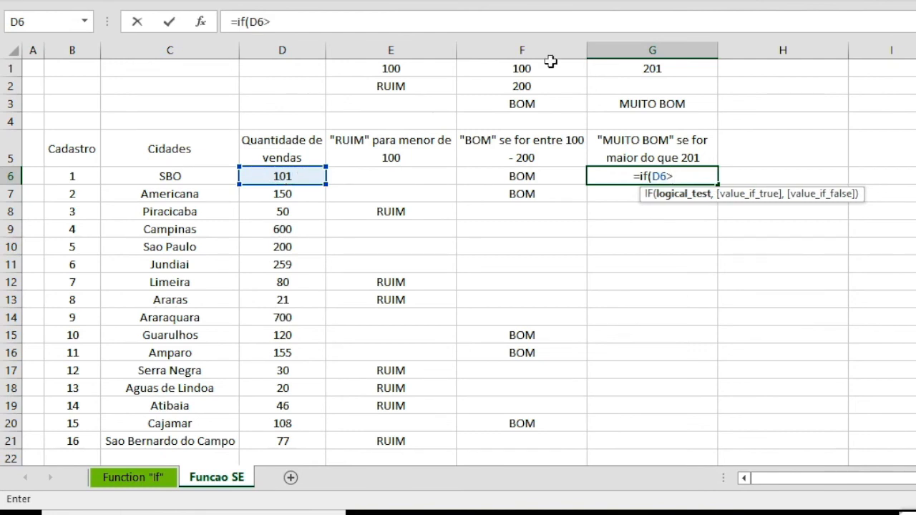
click(654, 68)
text(,)
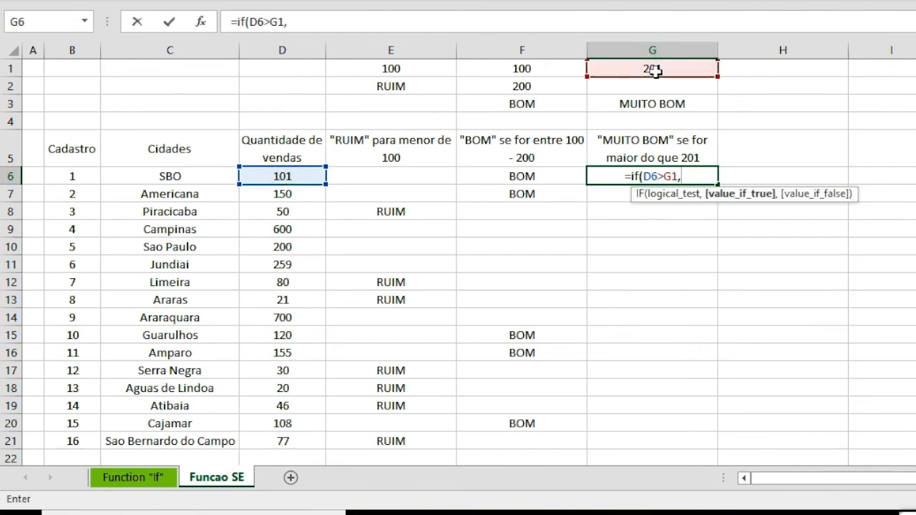
Complete the G6 formula with G3 as the true value and an empty string as the false value.
click(680, 105)
text(,)
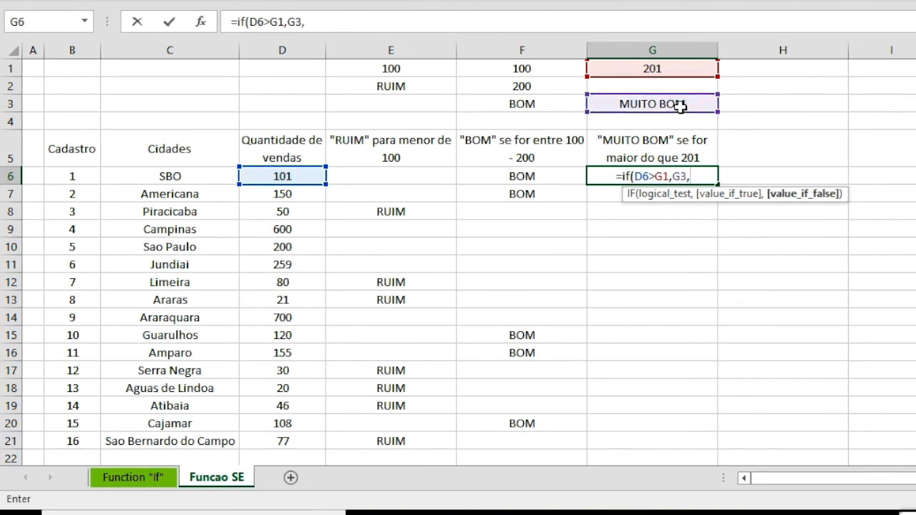
text(""))
key(Return)
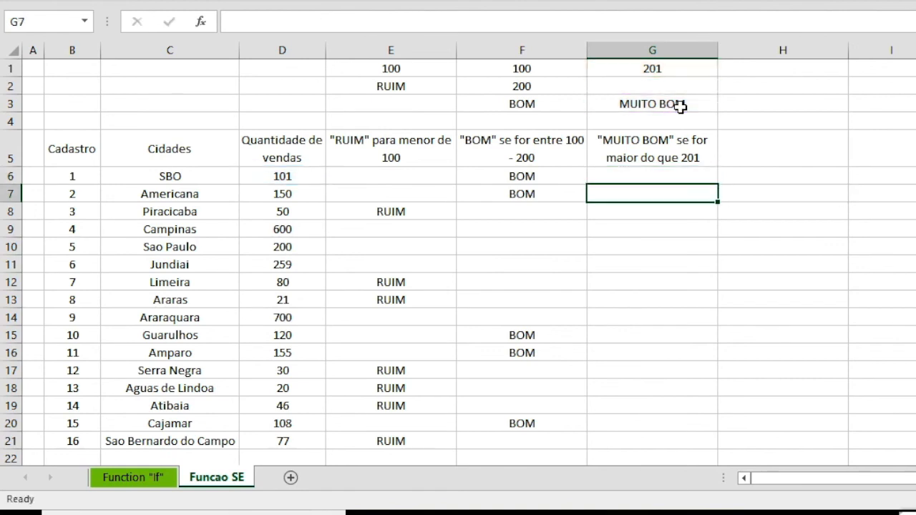
Make the G1 and G3 references absolute in the G6 formula and fill it down to G21.
key(Up)
click(304, 31)
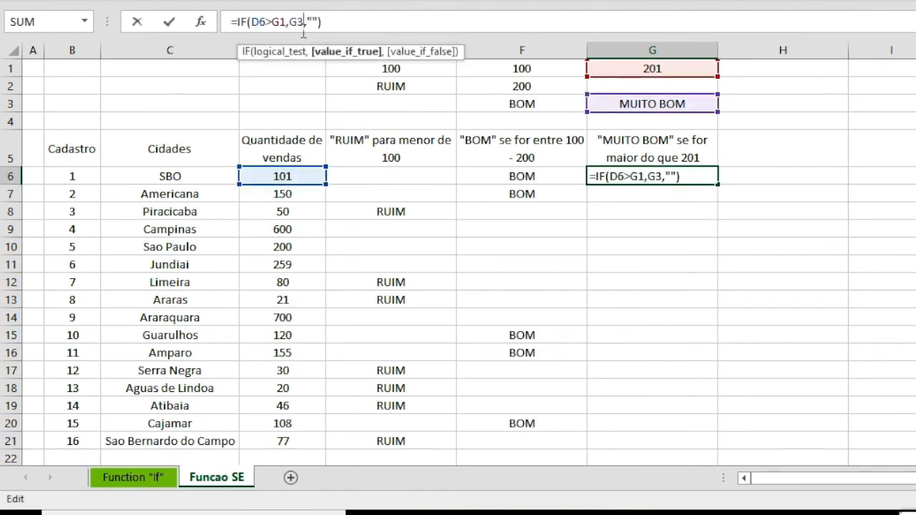
click(275, 22)
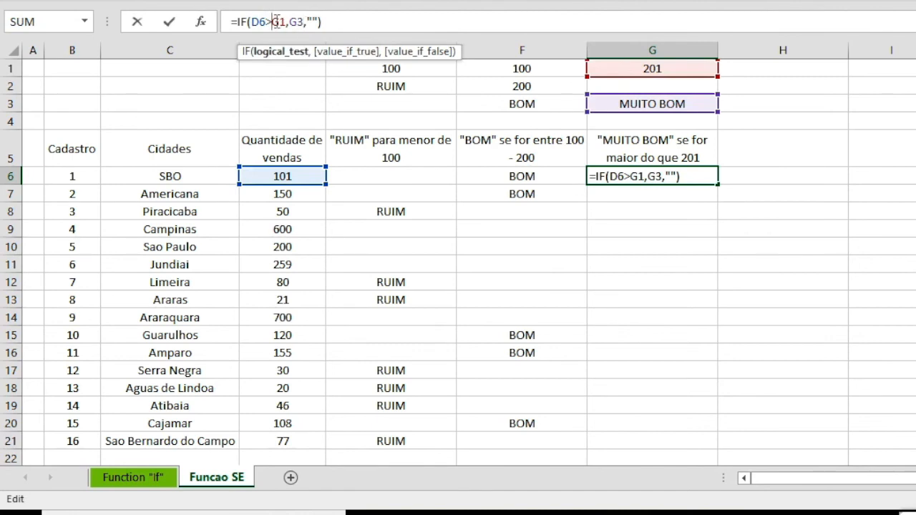
key(F4)
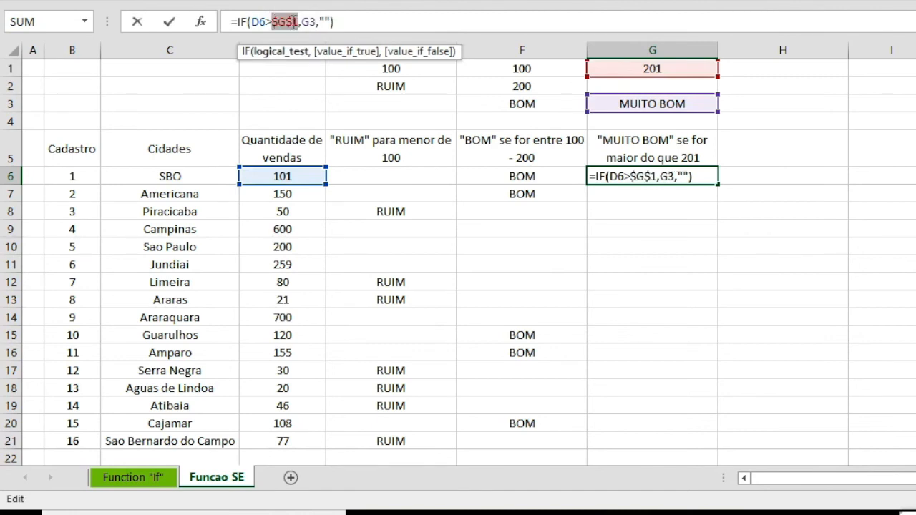
click(304, 21)
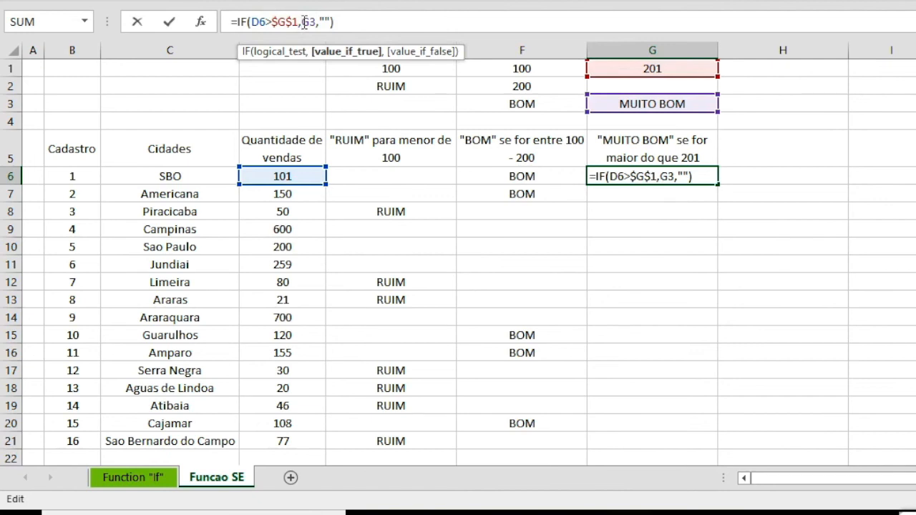
key(F4)
key(Return)
key(Up)
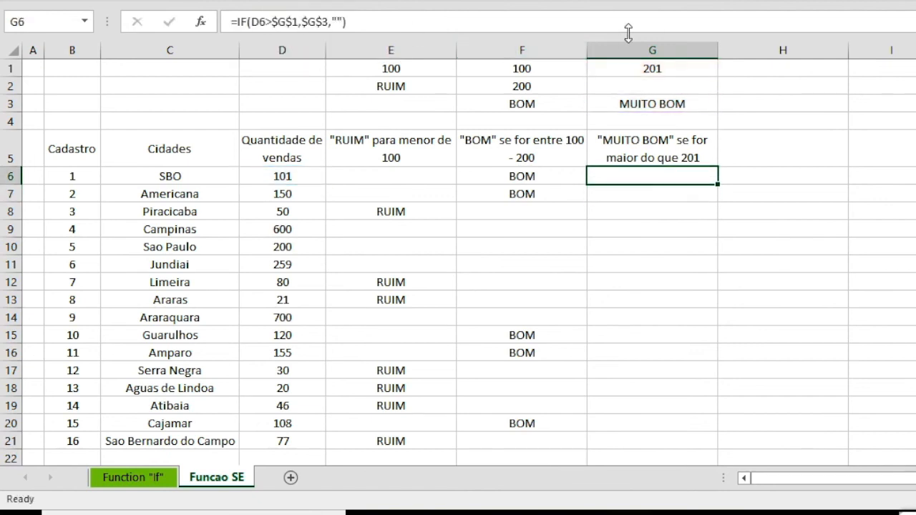
double_click(717, 183)
click(751, 229)
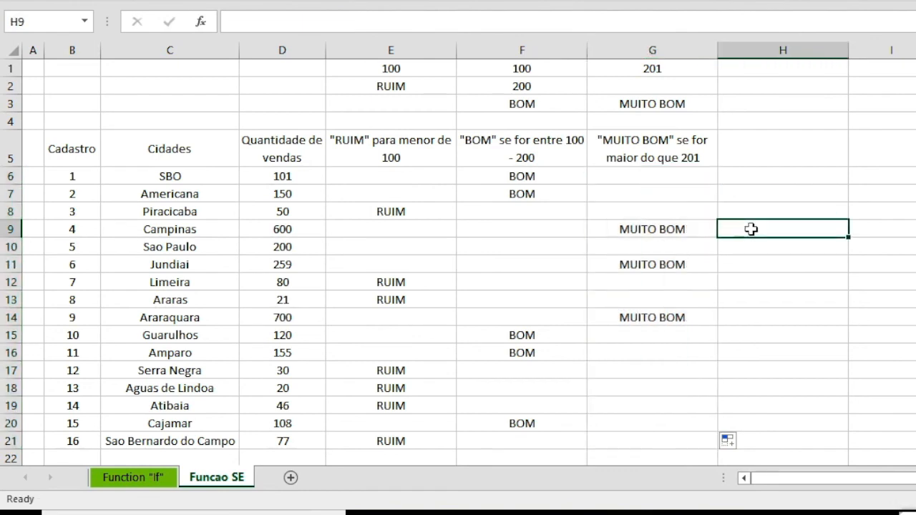
Examine the G6 formula, the limits in F1, F2 and G1, columns E and G, and the criteria block E1:G3.
click(668, 178)
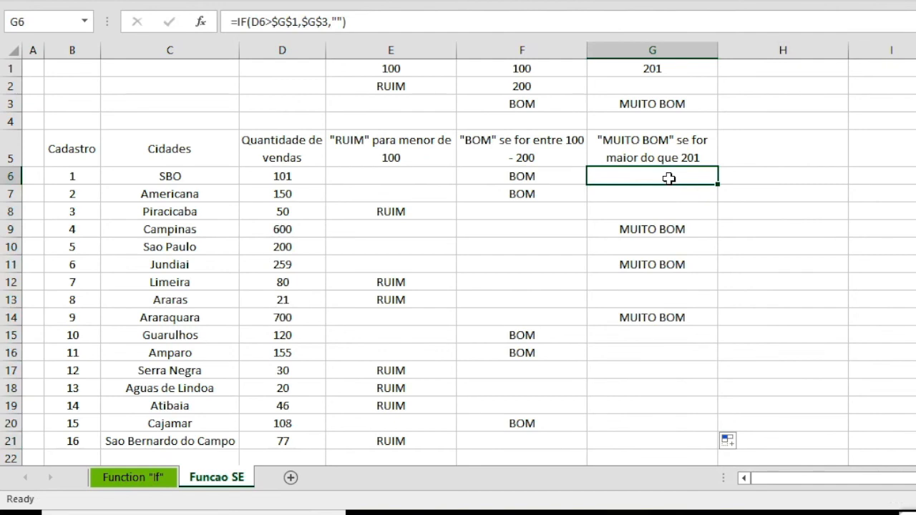
click(655, 69)
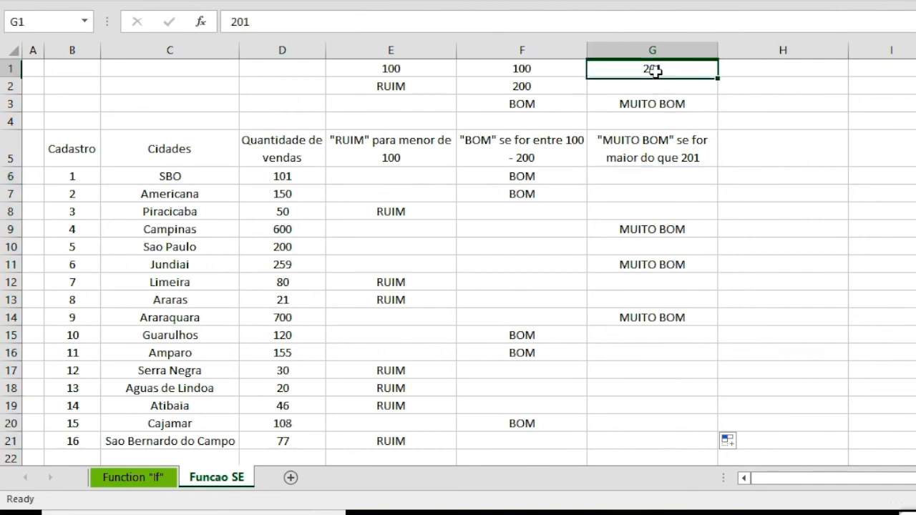
click(530, 64)
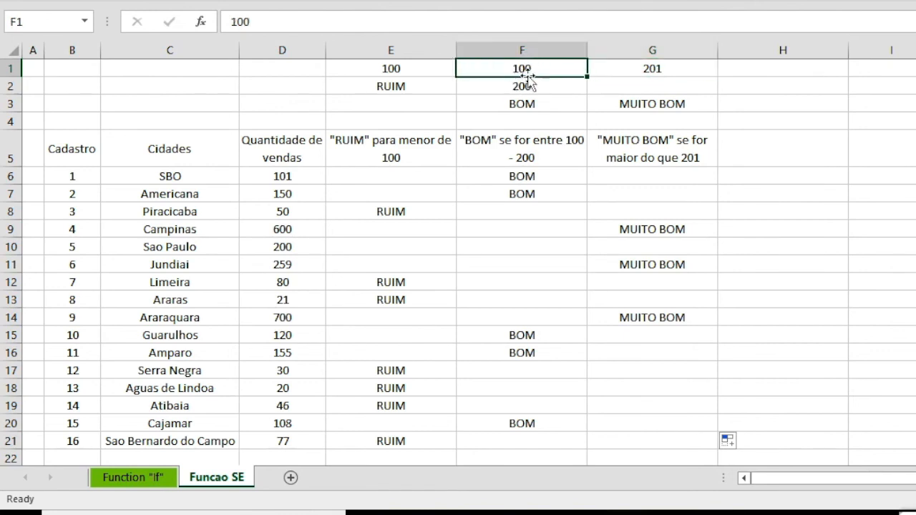
click(526, 87)
click(672, 75)
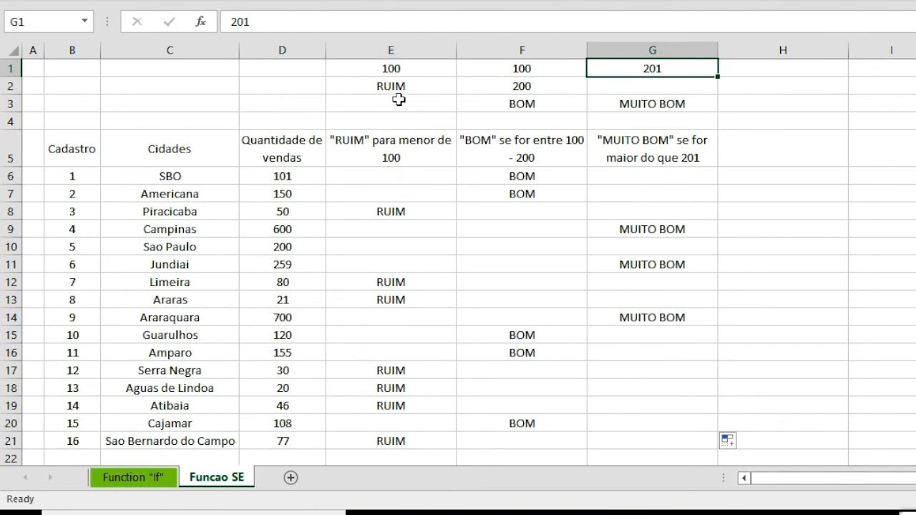
click(393, 49)
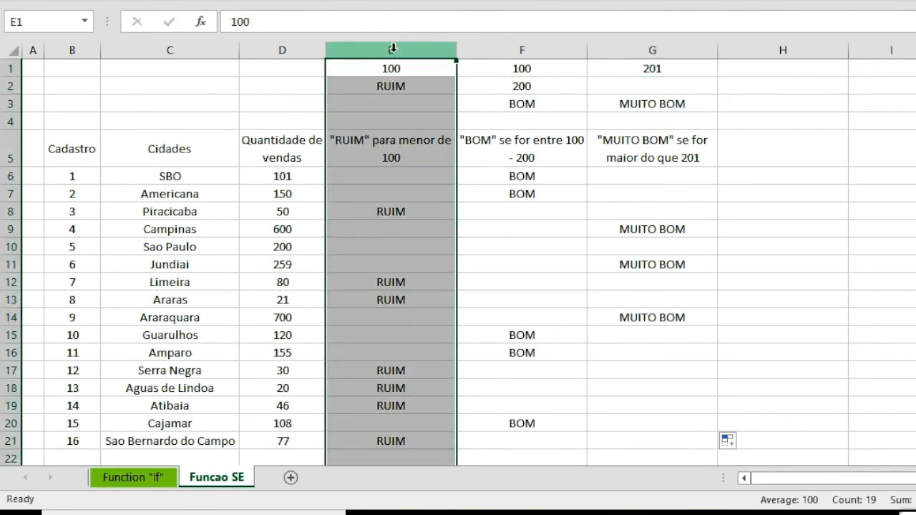
click(692, 50)
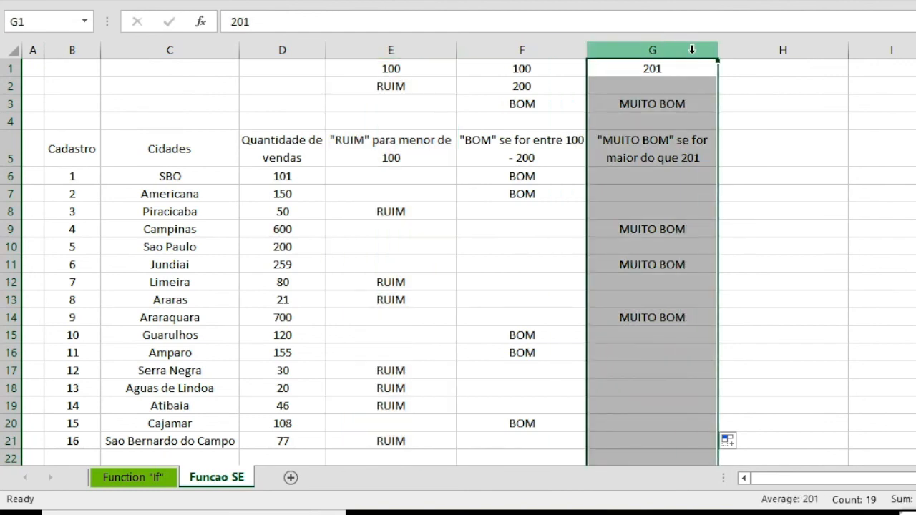
click(653, 148)
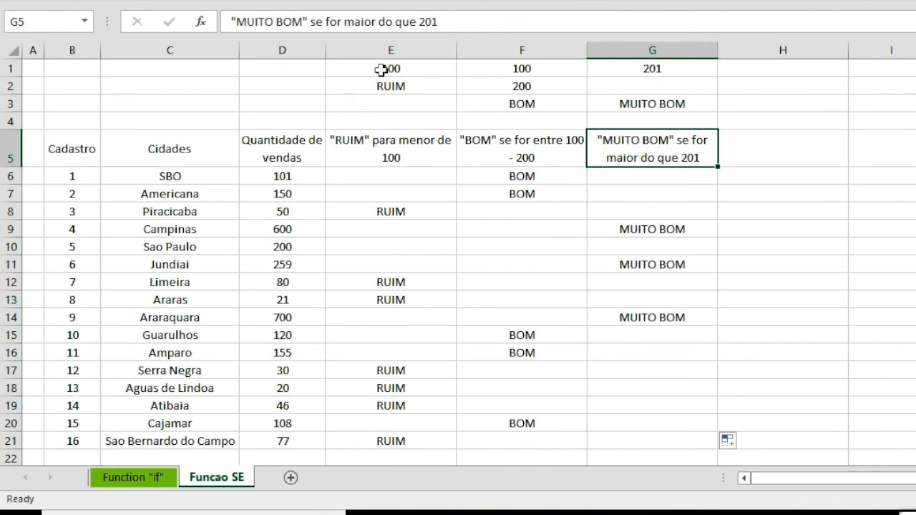
drag(380, 70, 652, 104)
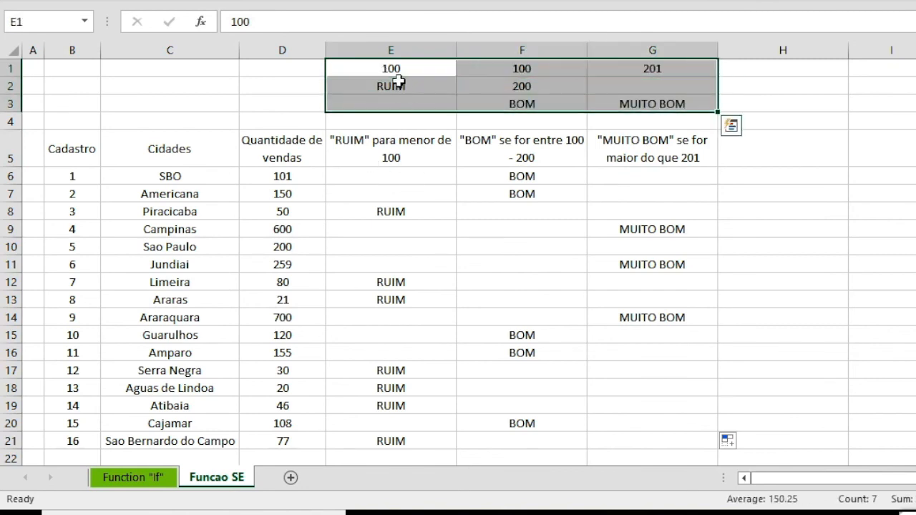
click(398, 81)
click(405, 68)
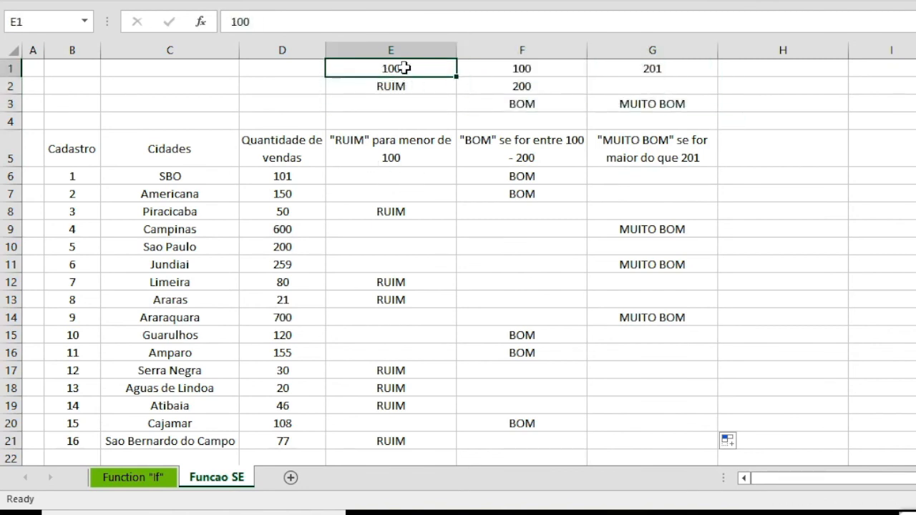
Compare the formula in E8 with those in G8 and G6, and check the criteria cells G1 and G3.
click(392, 212)
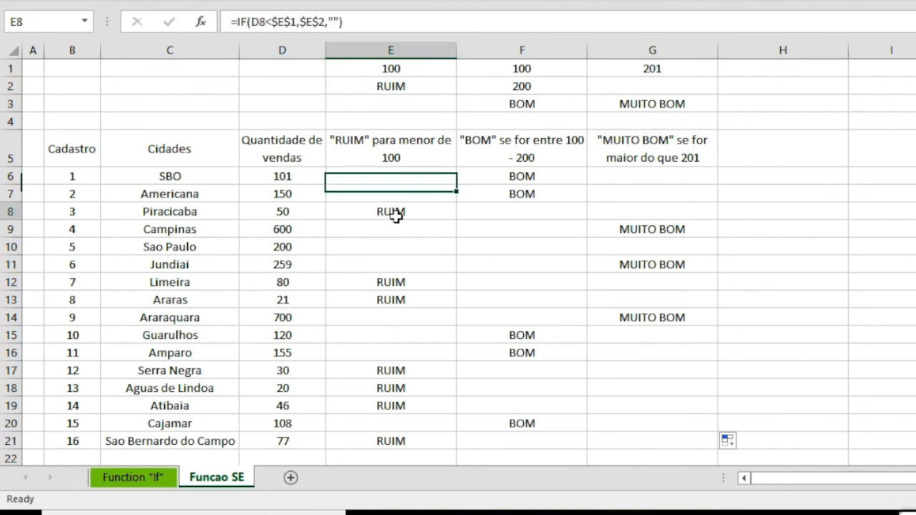
key(Right)
key(Right)
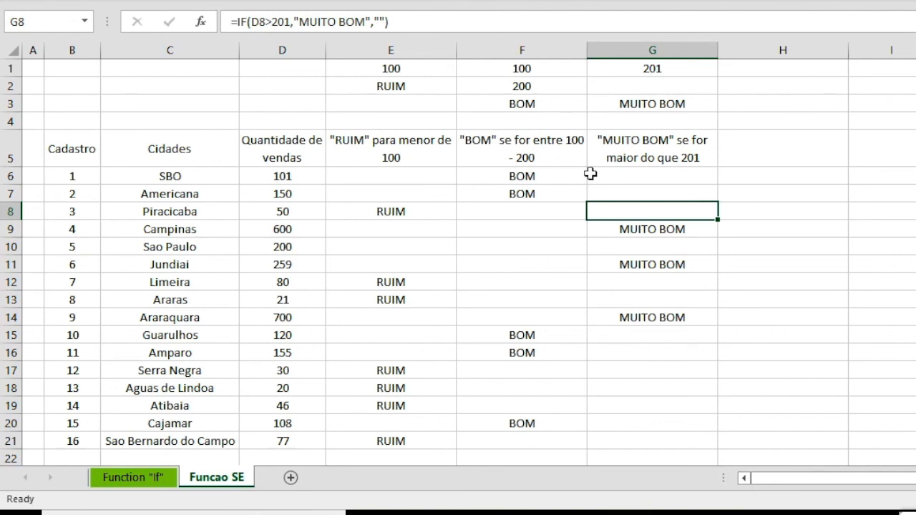
click(639, 180)
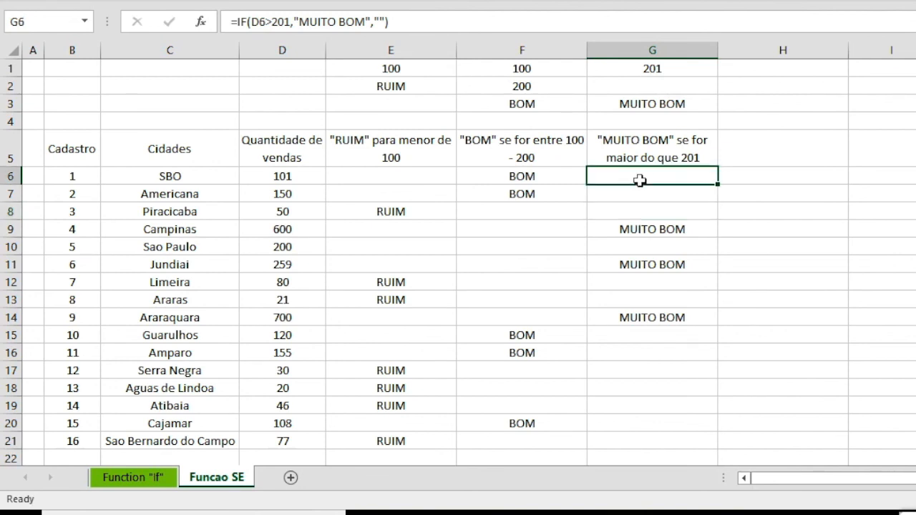
click(651, 76)
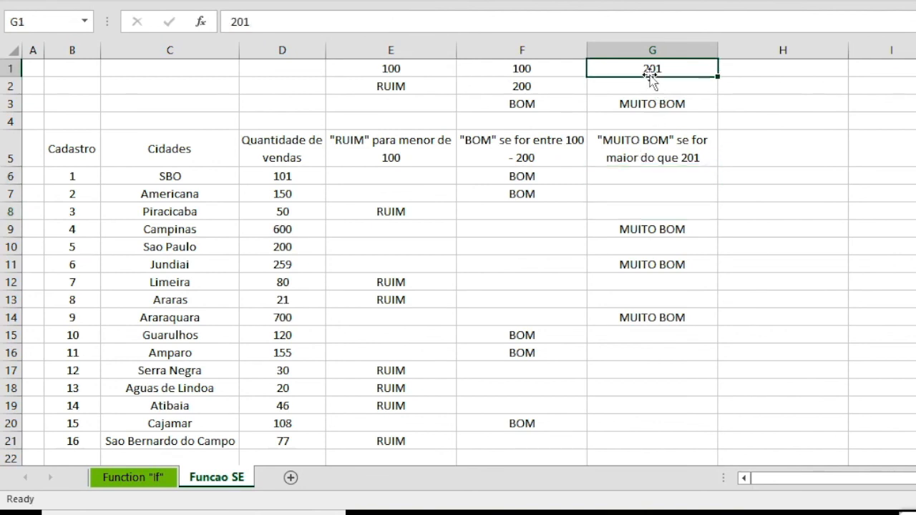
click(665, 110)
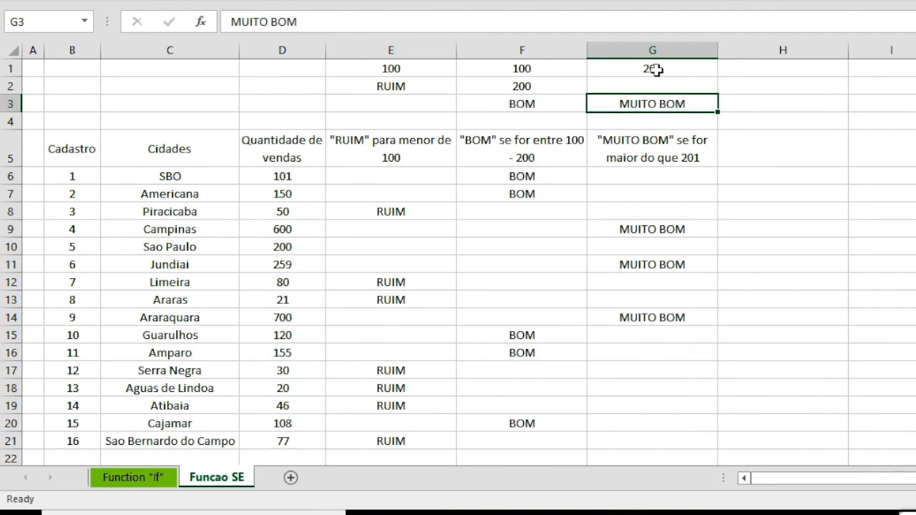
click(656, 70)
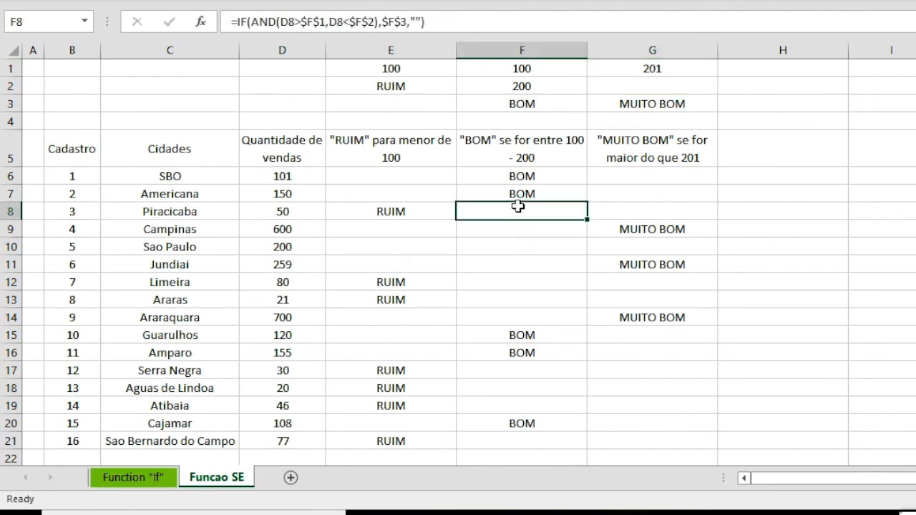
Set the lower limit of the BOM range in F1 to 150.
click(539, 69)
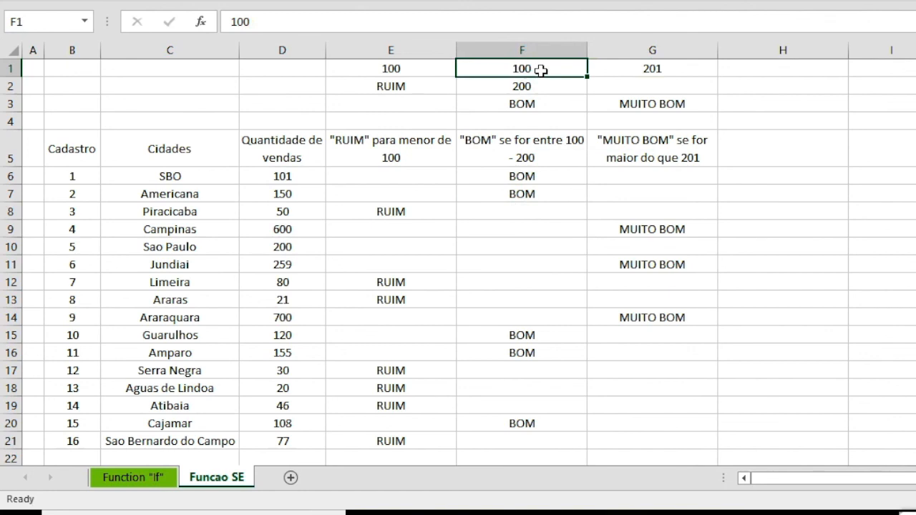
text(150)
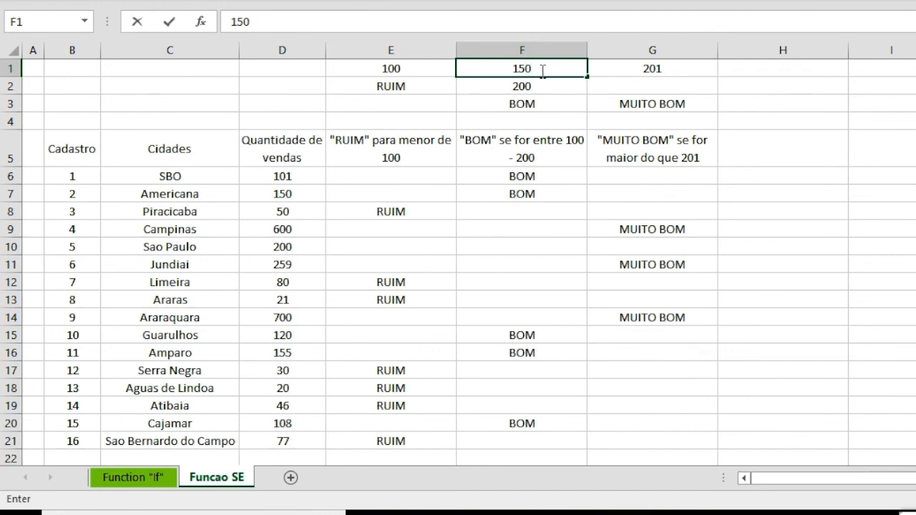
key(Return)
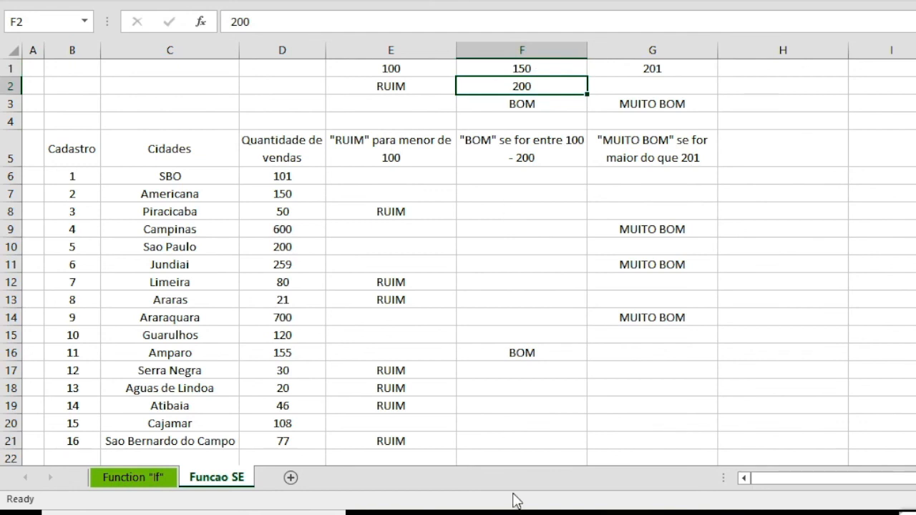
Set Sao Paulo's sales quantity in D10 to 202 and check the MUITO BOM criterion in G5.
click(712, 142)
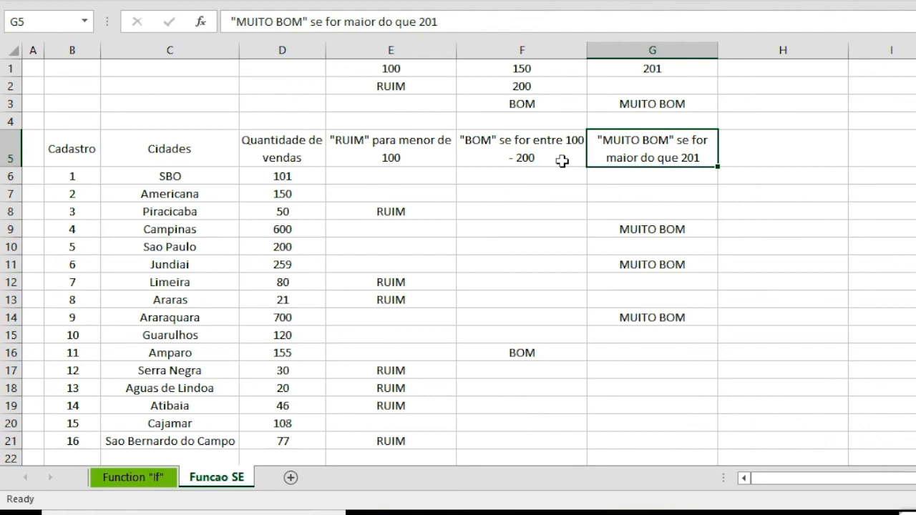
text(202)
key(Return)
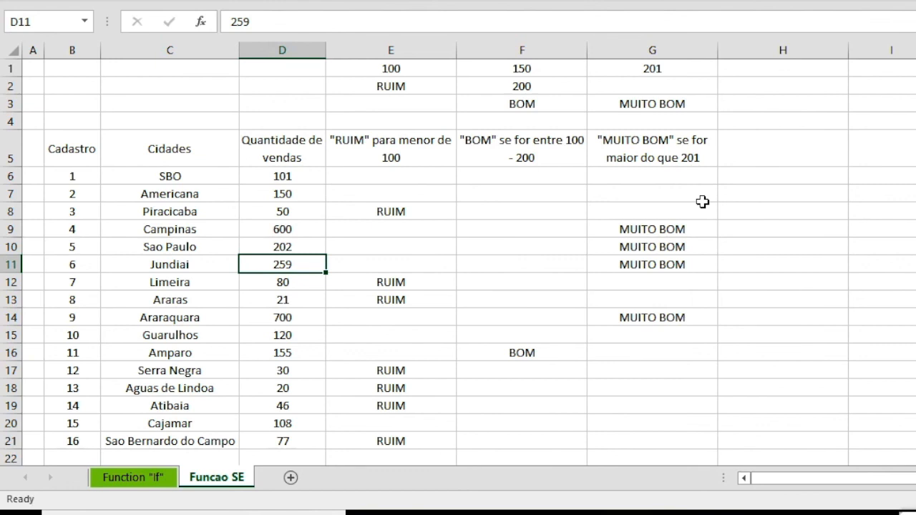
click(648, 143)
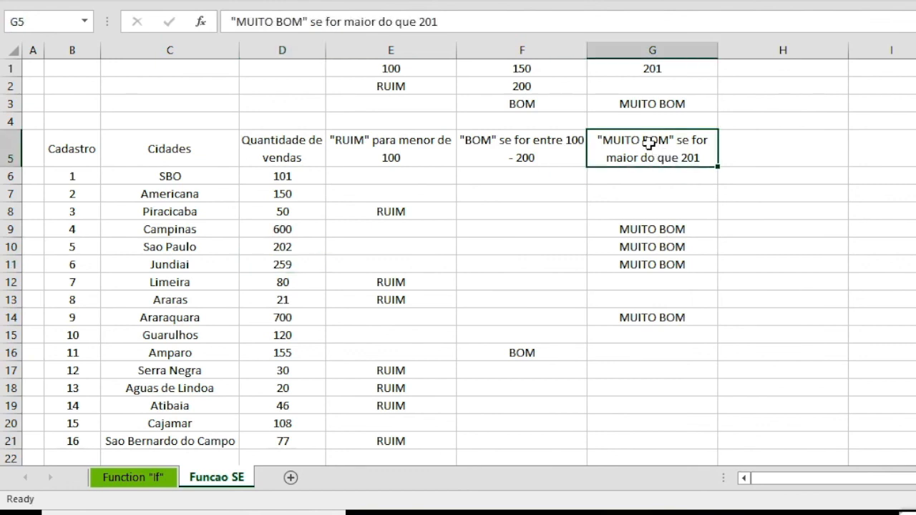